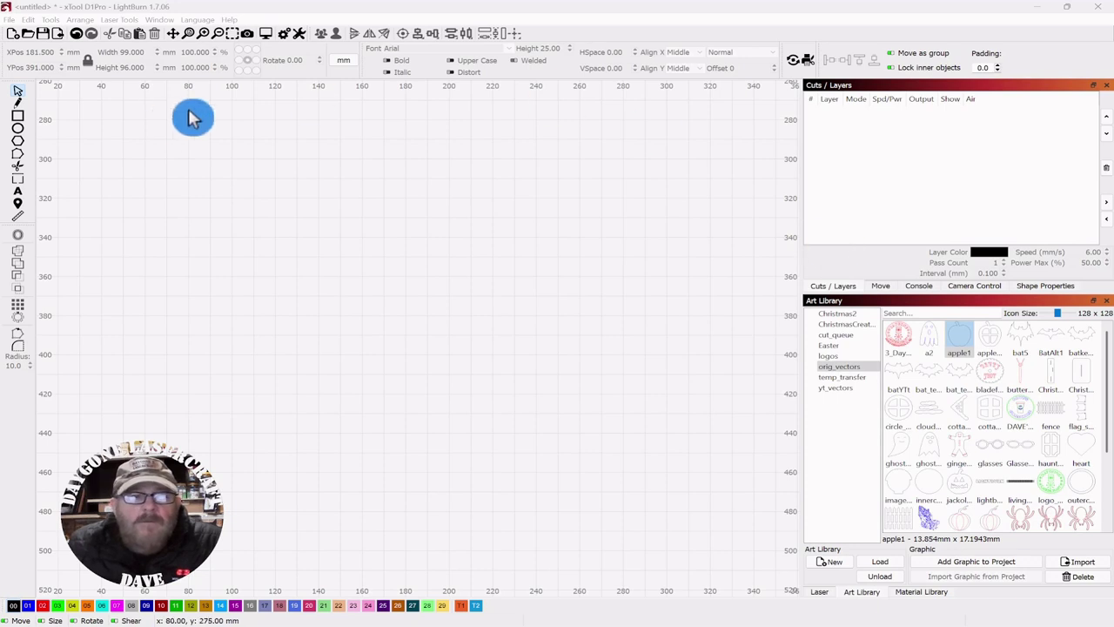
- Draw a 203 × 101 mm rectangle as the board outline
left_click(18, 116)
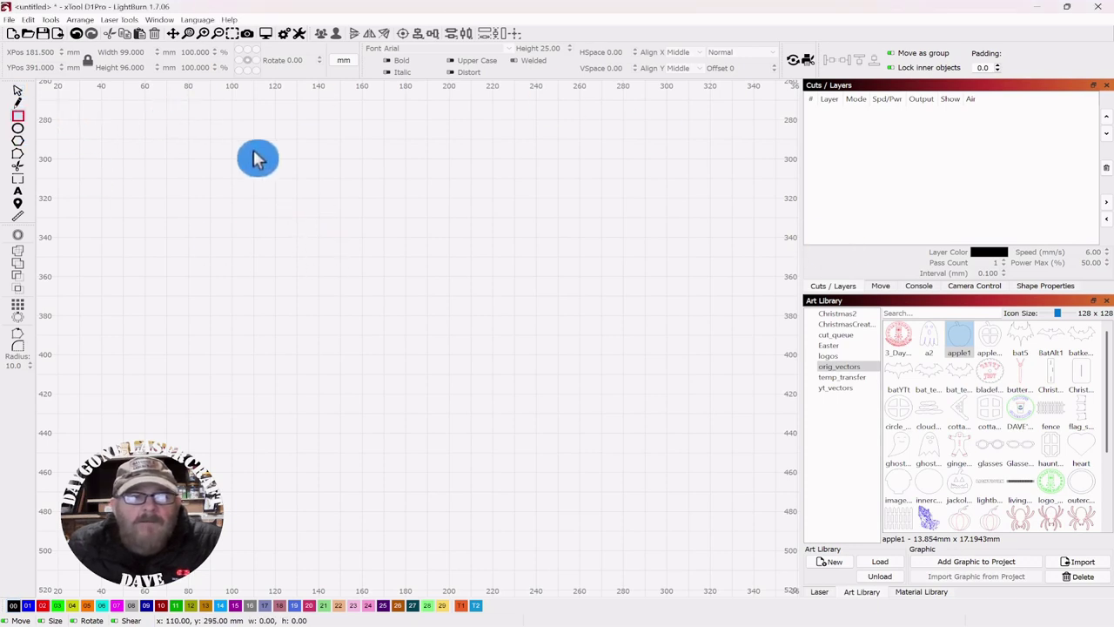
left_click_drag(236, 181, 678, 377)
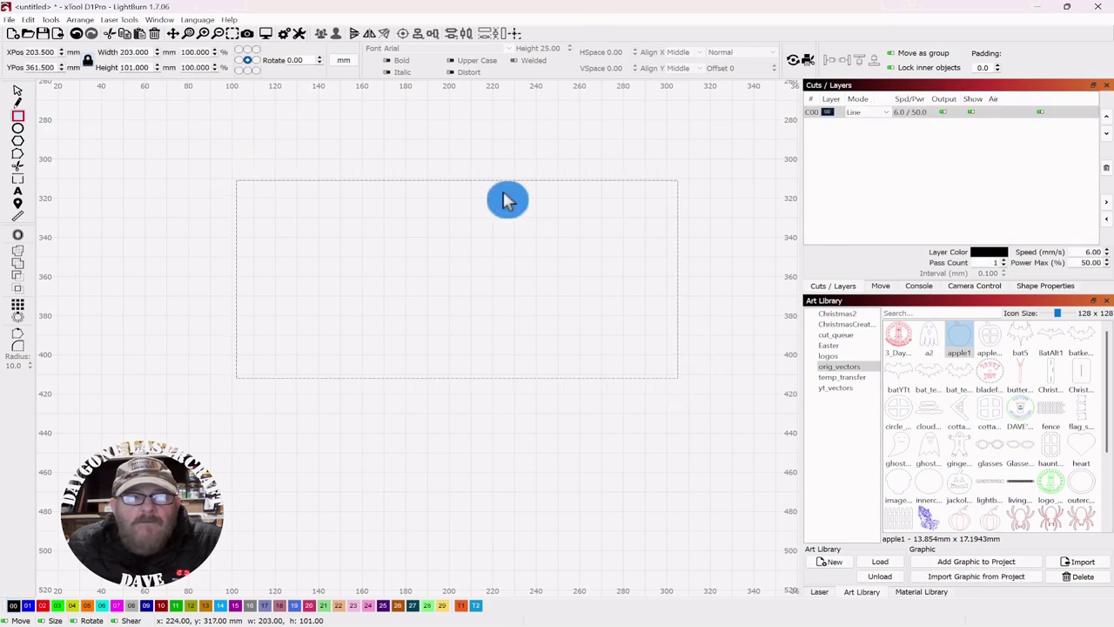
left_click(20, 92)
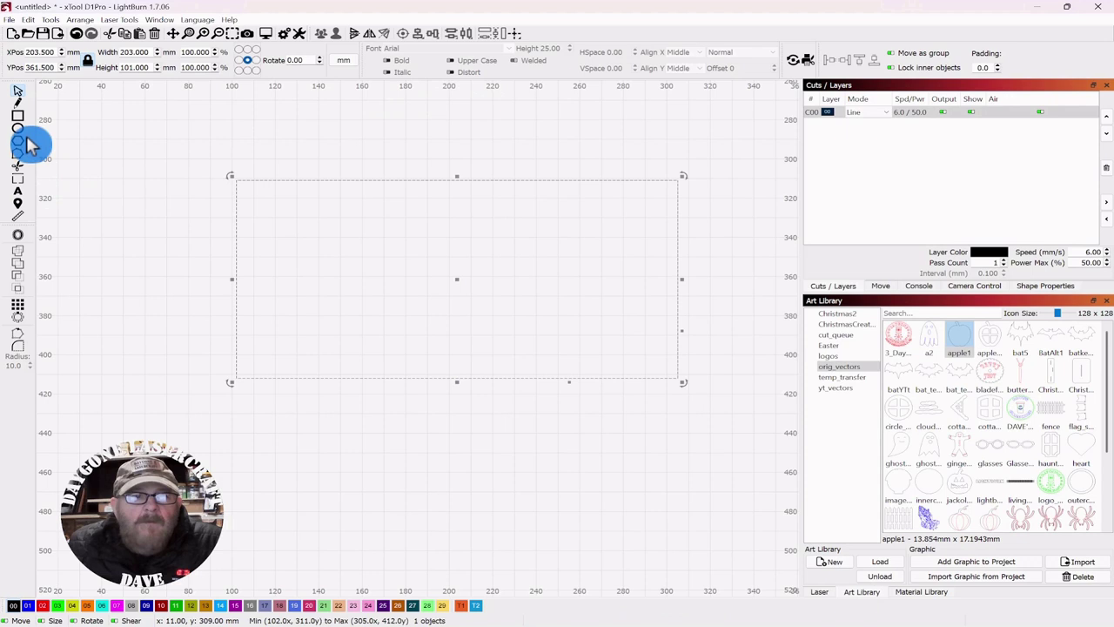
- Draw a vertical line from the rectangle's top edge to its bottom edge
left_click(18, 104)
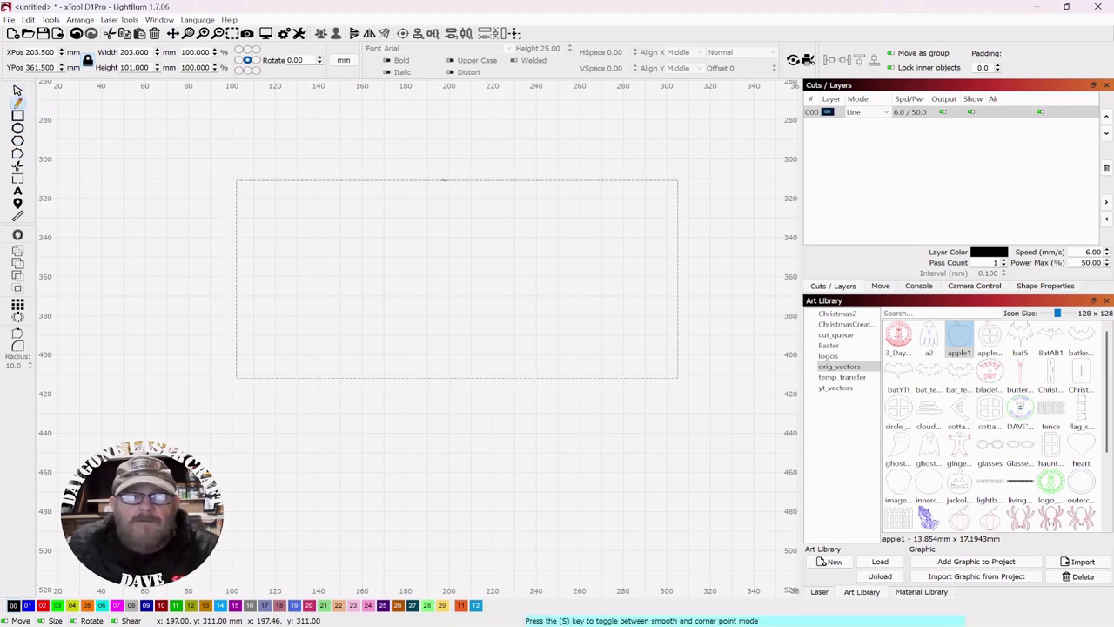
left_click(443, 218)
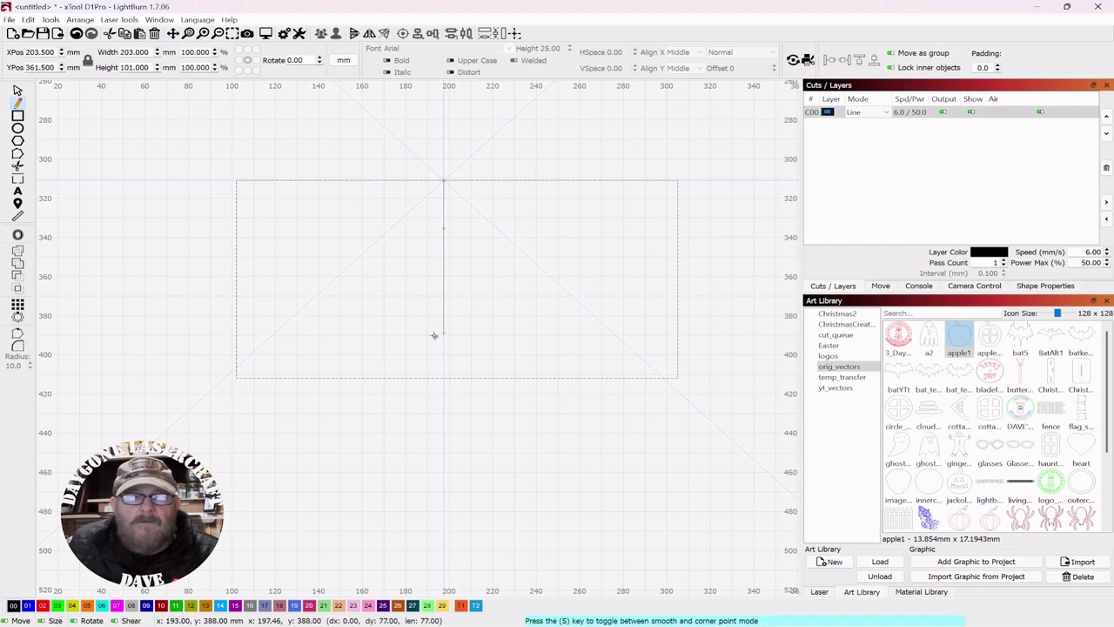
left_click(441, 375)
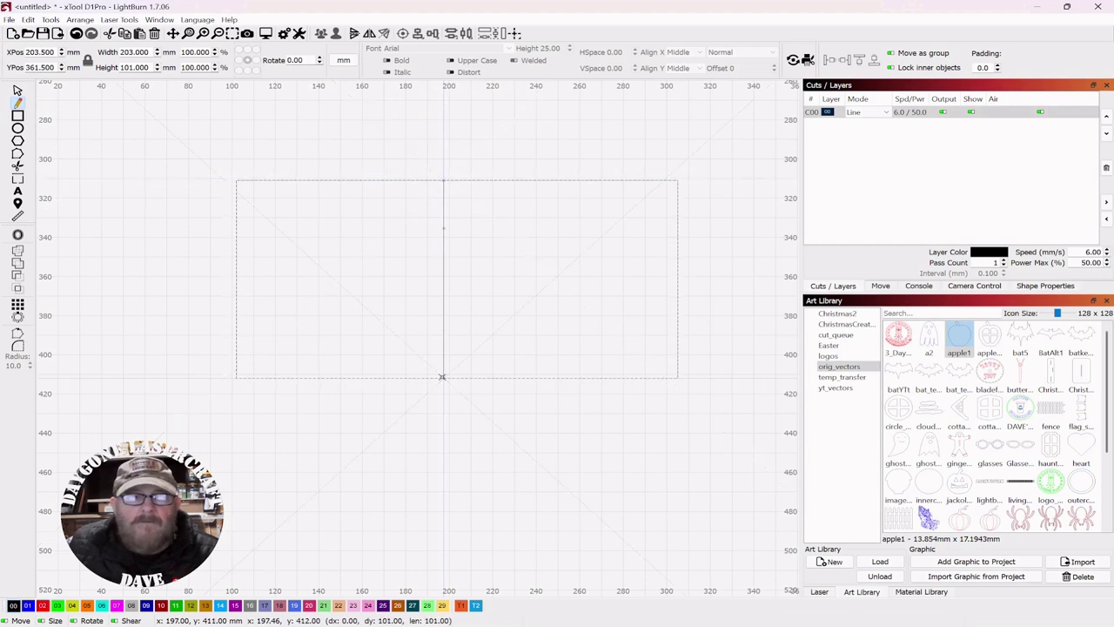
right_click(441, 375)
left_click(17, 90)
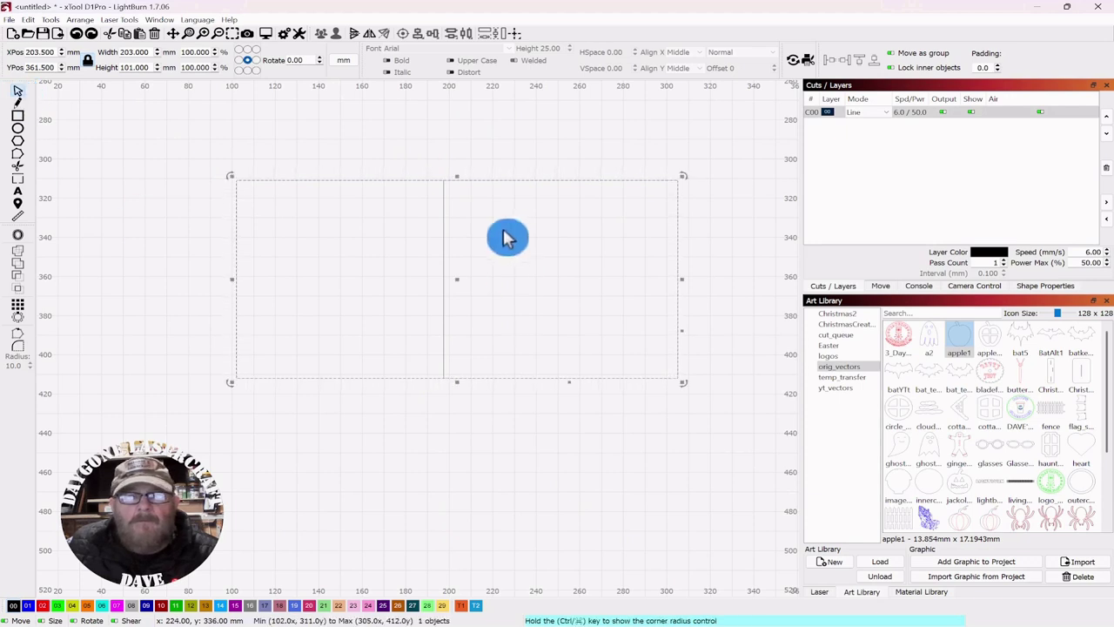
- Align the centres of the line and rectangle so the line splits the board in half
left_click_drag(505, 235, 390, 299)
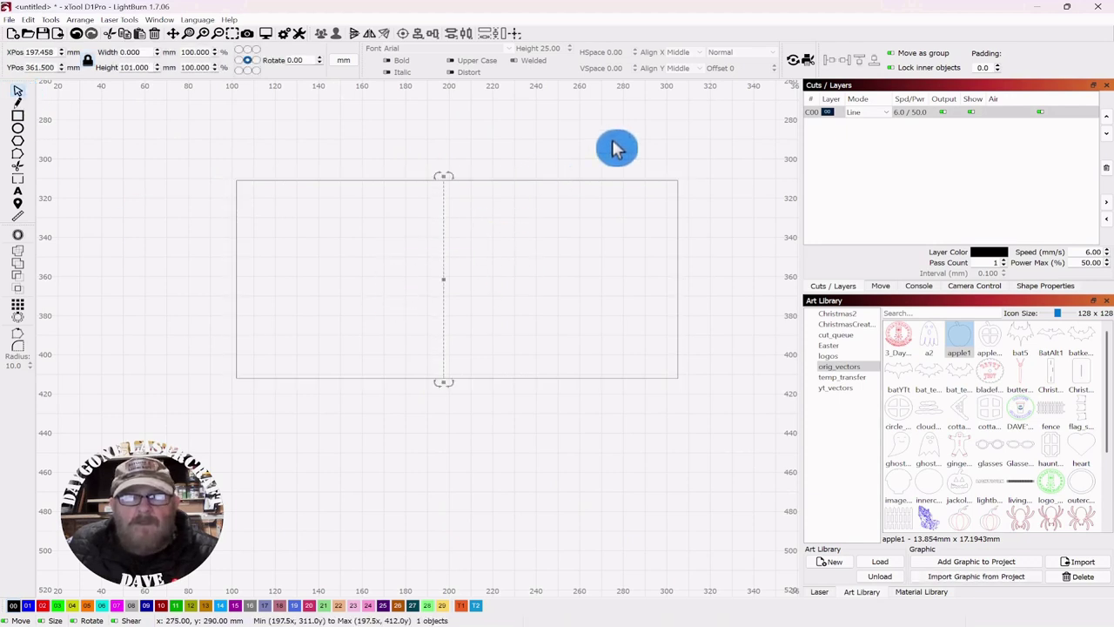
left_click_drag(615, 146, 569, 221)
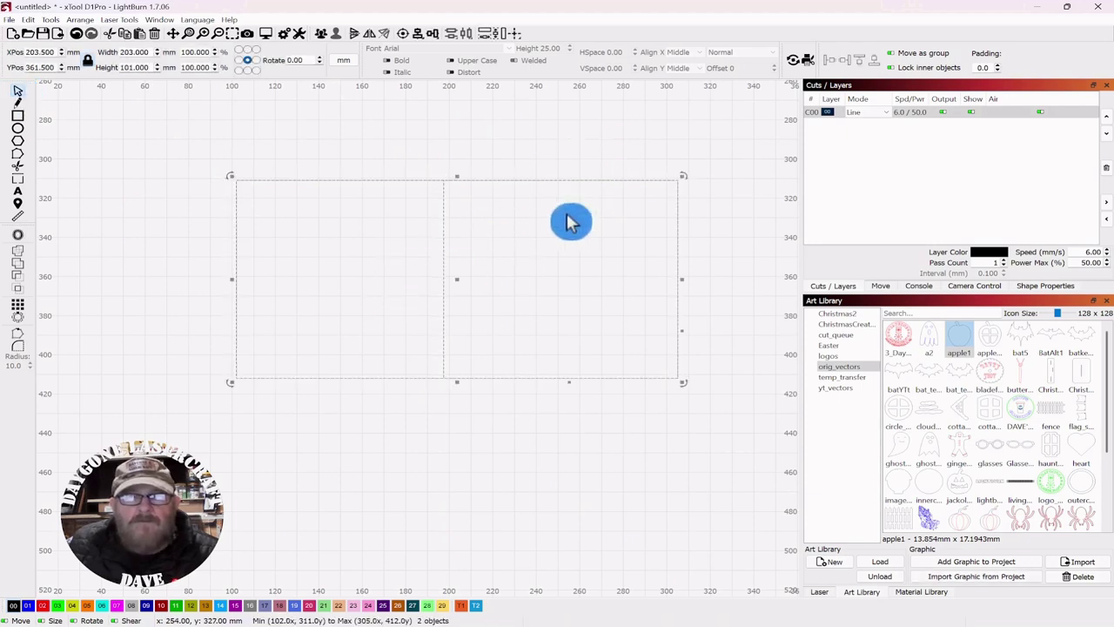
left_click(402, 35)
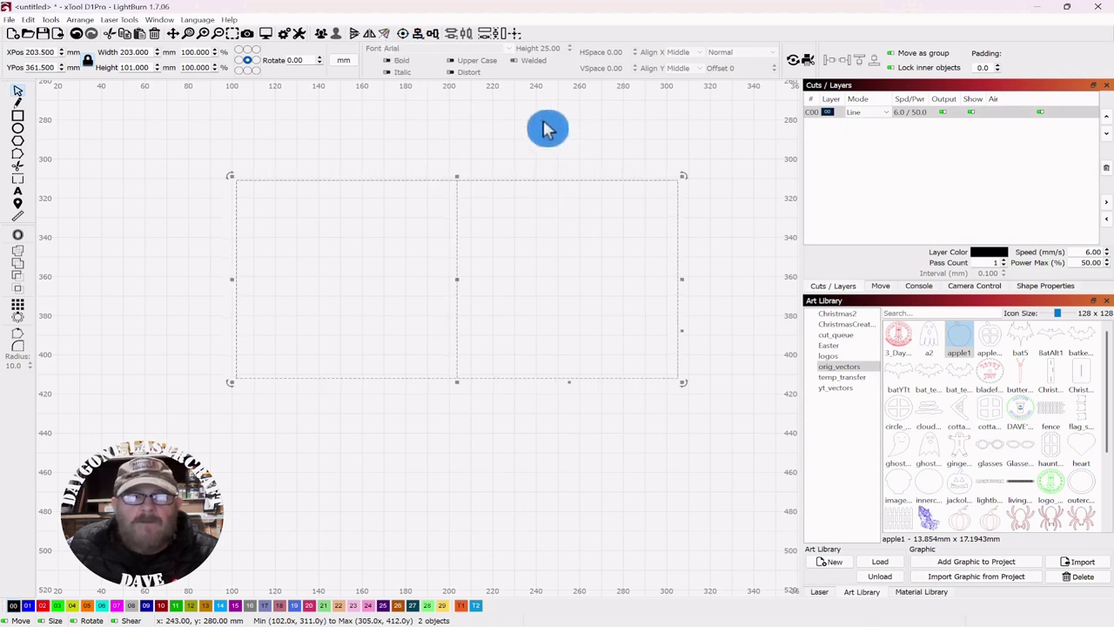
left_click(545, 125)
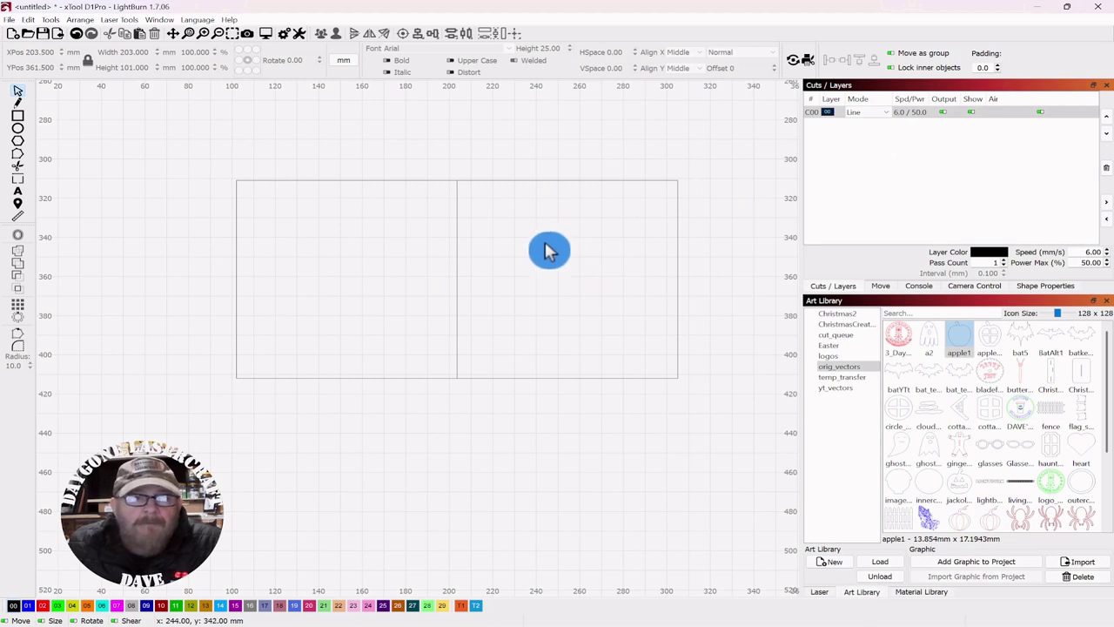
- Enable Perforation Mode on layer C00 with 0.10 cut and 0.10 skip for the divider line
left_click_drag(546, 226, 386, 320)
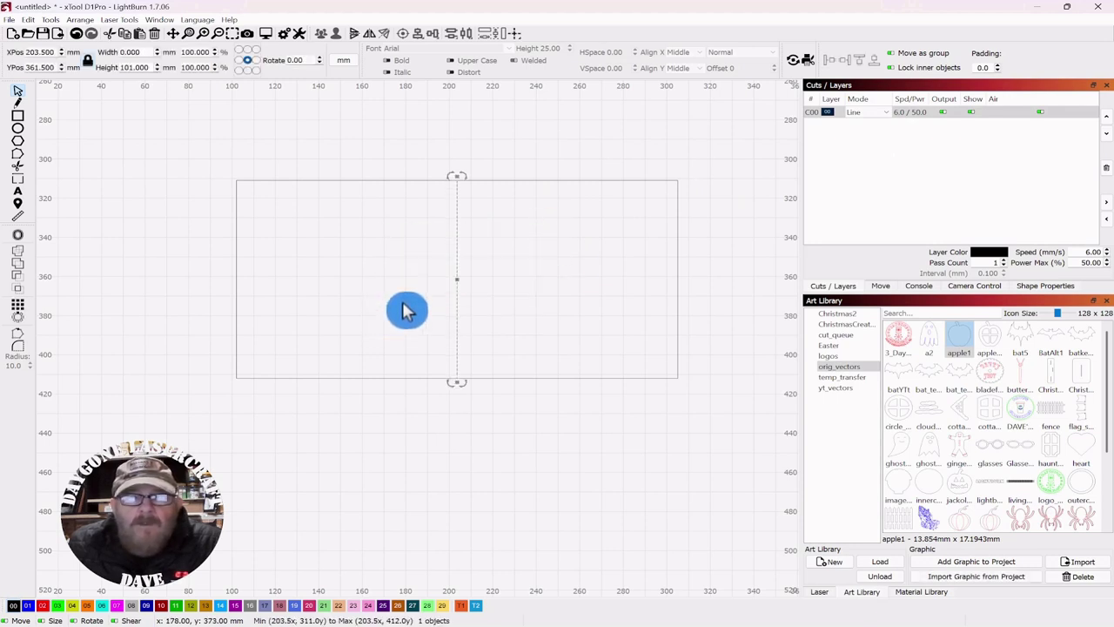
left_click(828, 114)
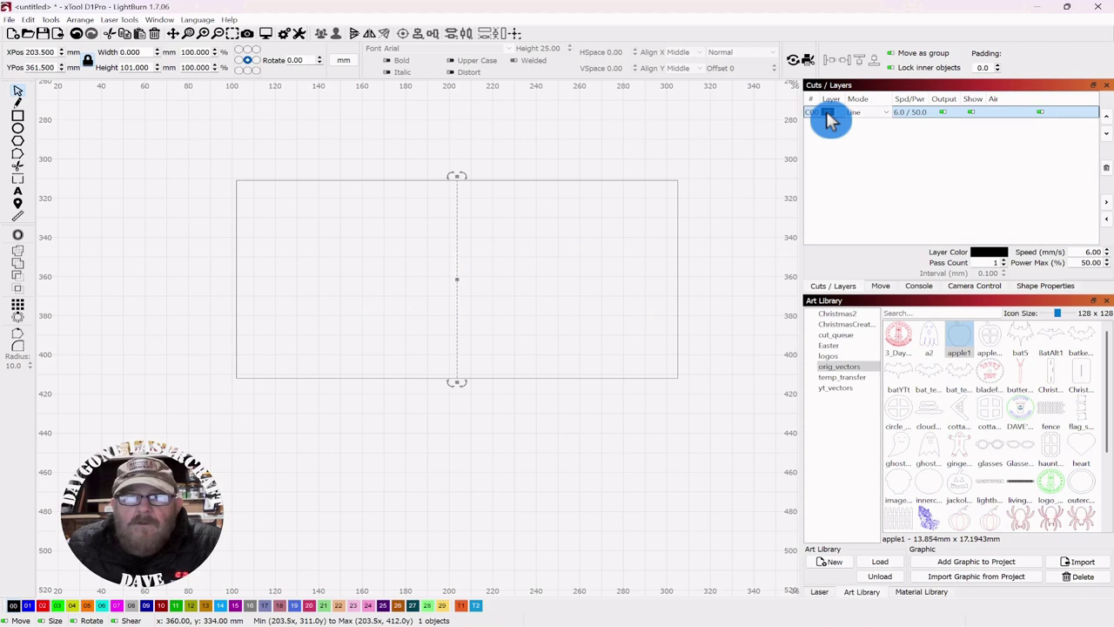
double_click(828, 115)
left_click_drag(641, 127, 790, 101)
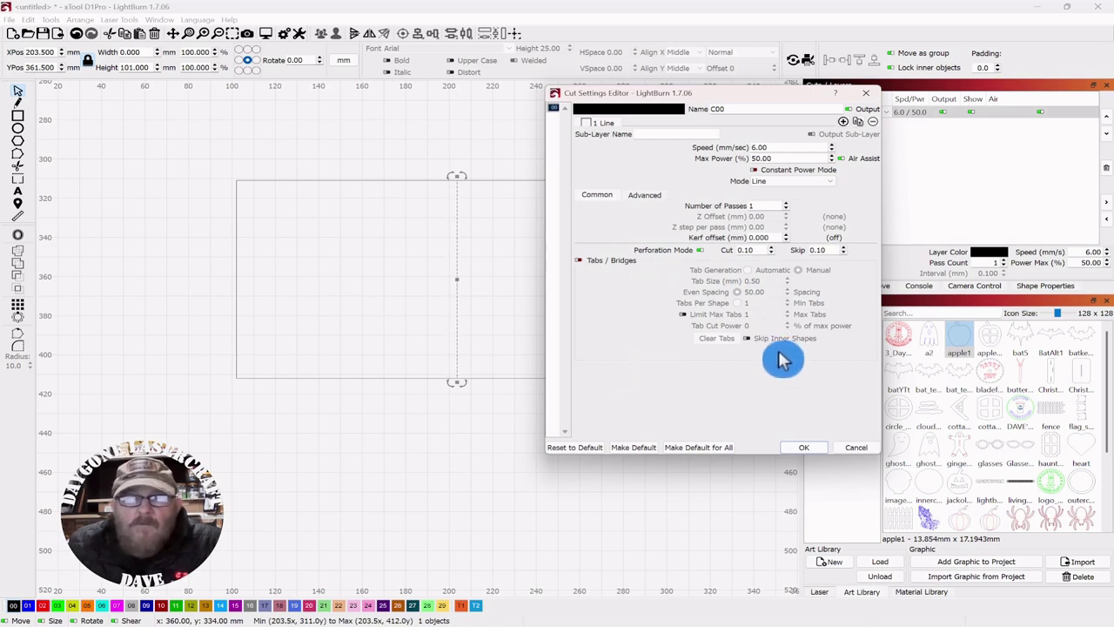
left_click(801, 449)
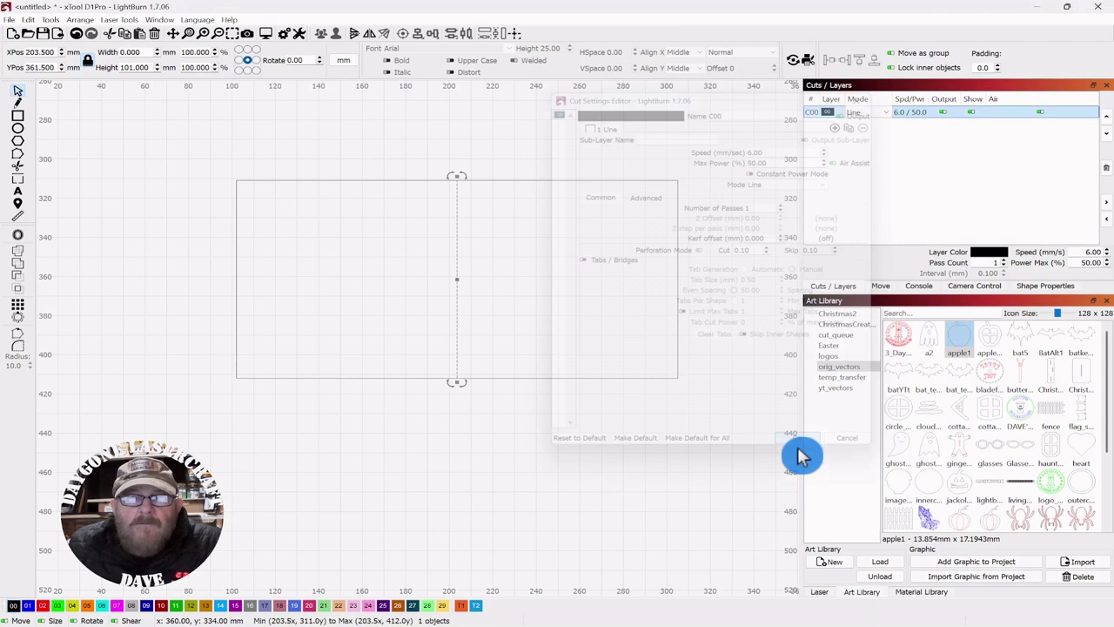
left_click(512, 255)
scroll(501, 253, "up", 2)
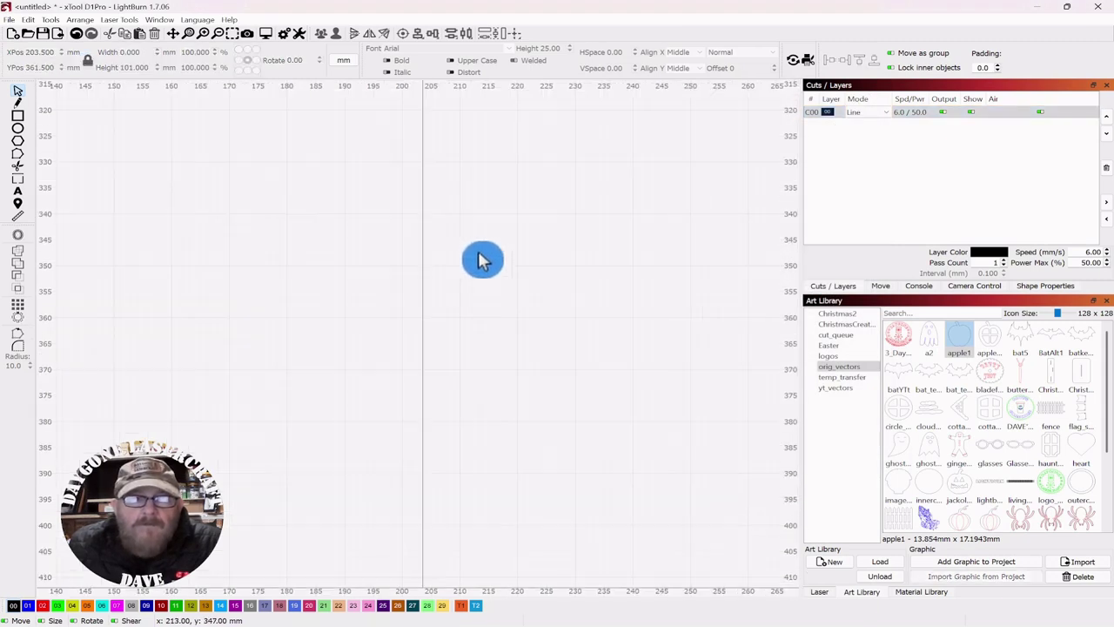
scroll(522, 248, "up", 3)
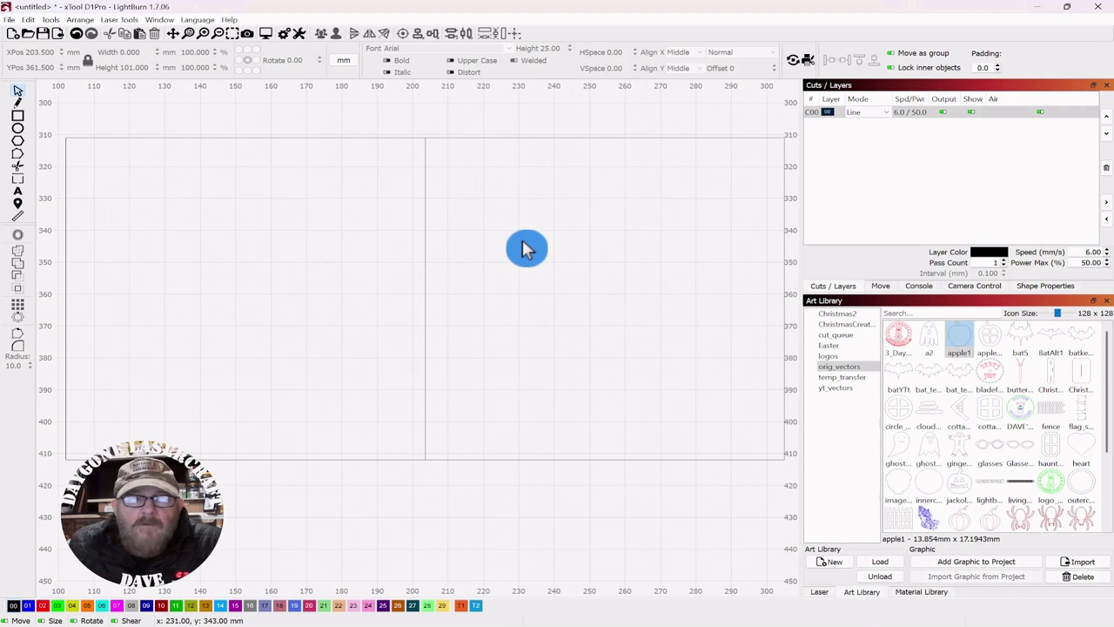
left_click_drag(531, 240, 565, 249)
left_click(494, 300)
scroll(494, 299, "up", 3)
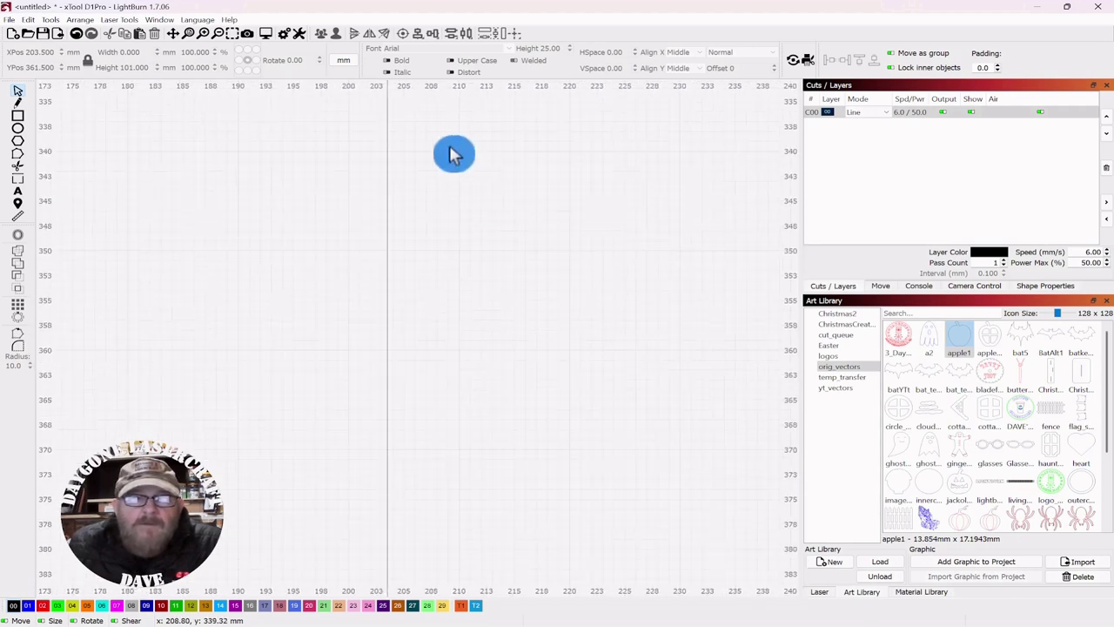
scroll(519, 286, "down", 3)
scroll(527, 287, "down", 2)
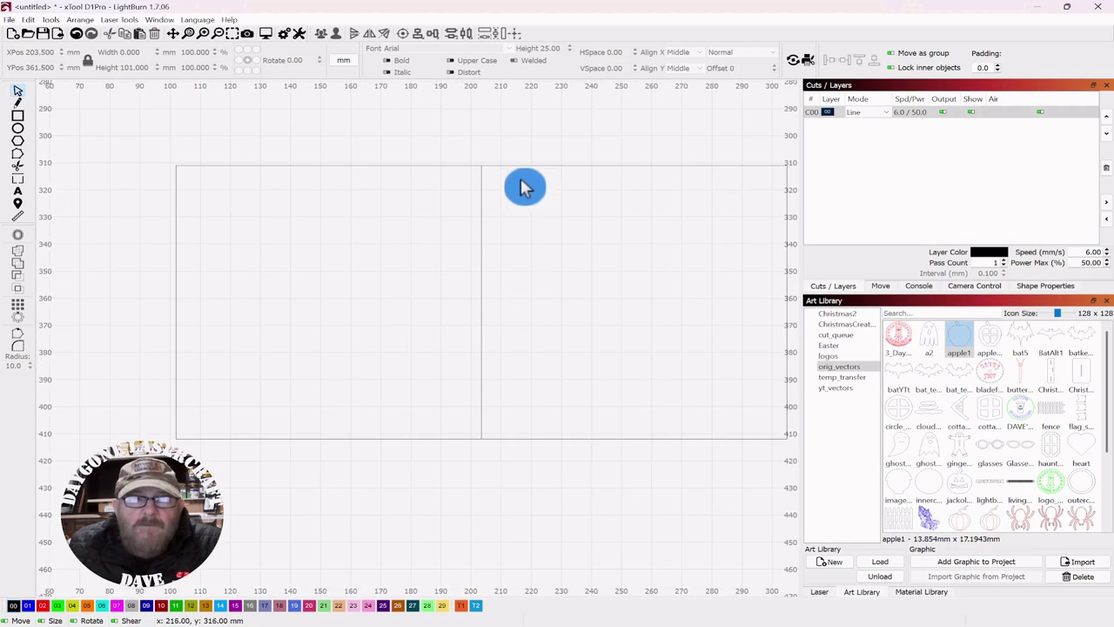
left_click_drag(579, 133, 344, 383)
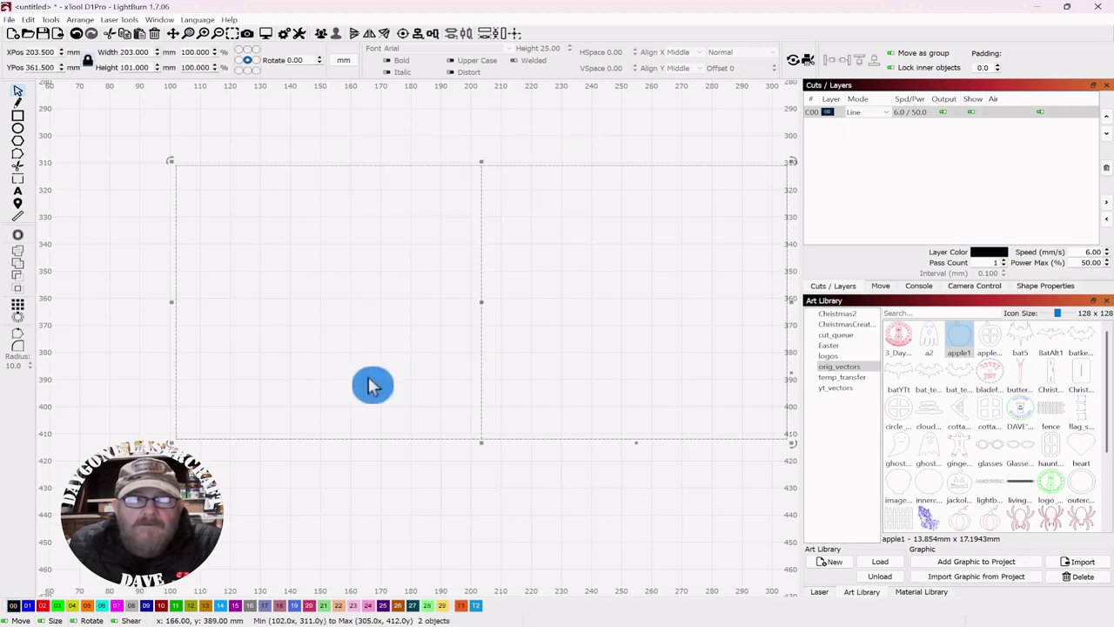
left_click(264, 34)
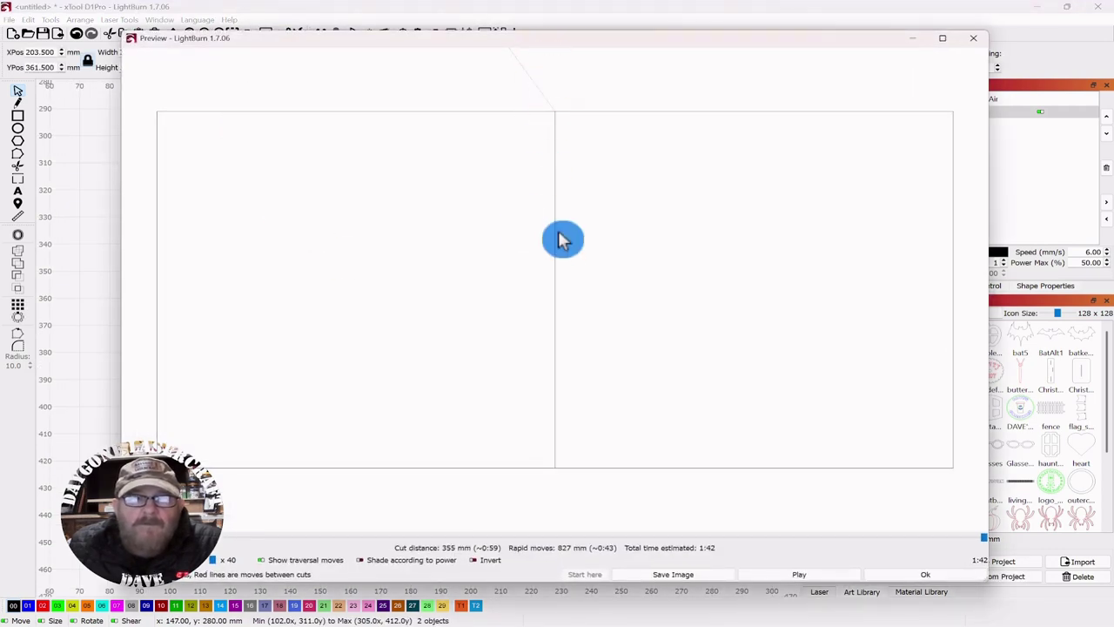
scroll(575, 267, "up", 2)
scroll(549, 281, "up", 3)
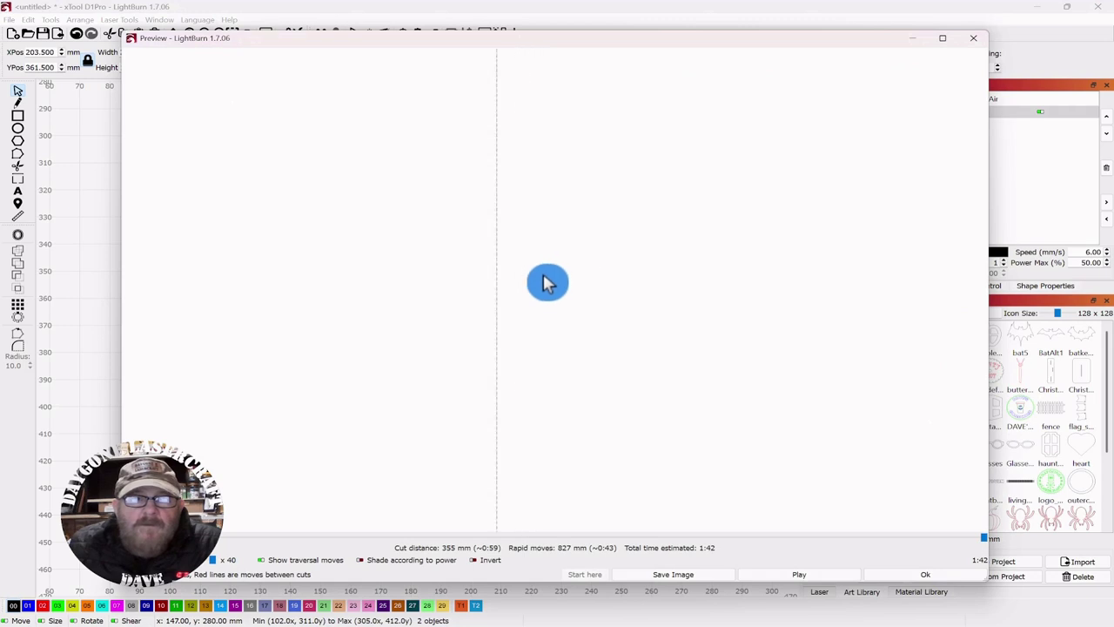
scroll(488, 285, "up", 3)
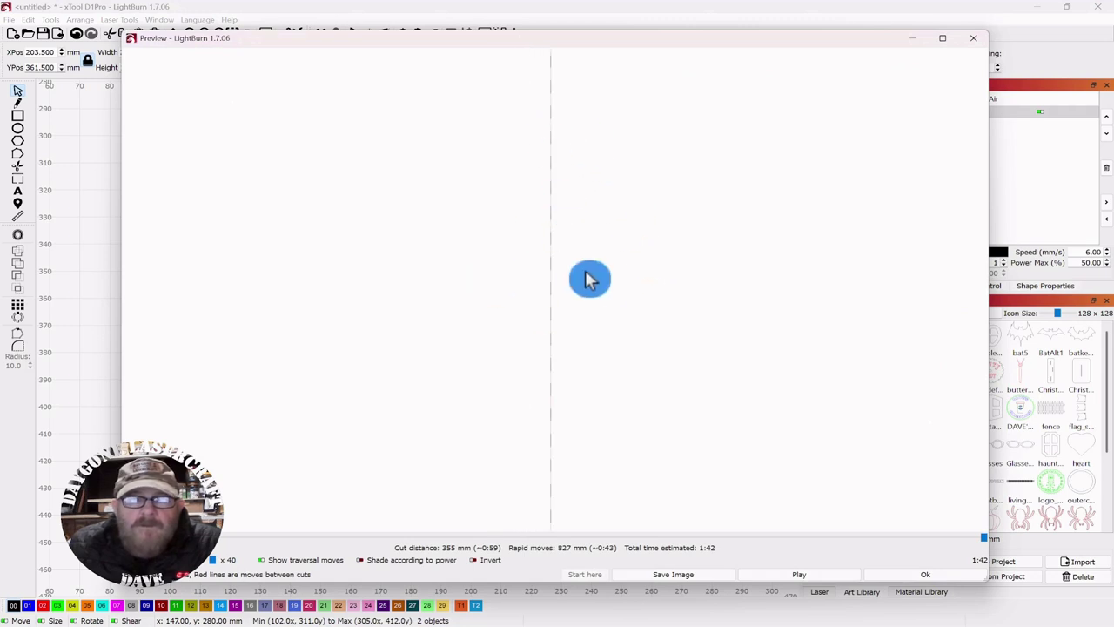
scroll(589, 275, "up", 1)
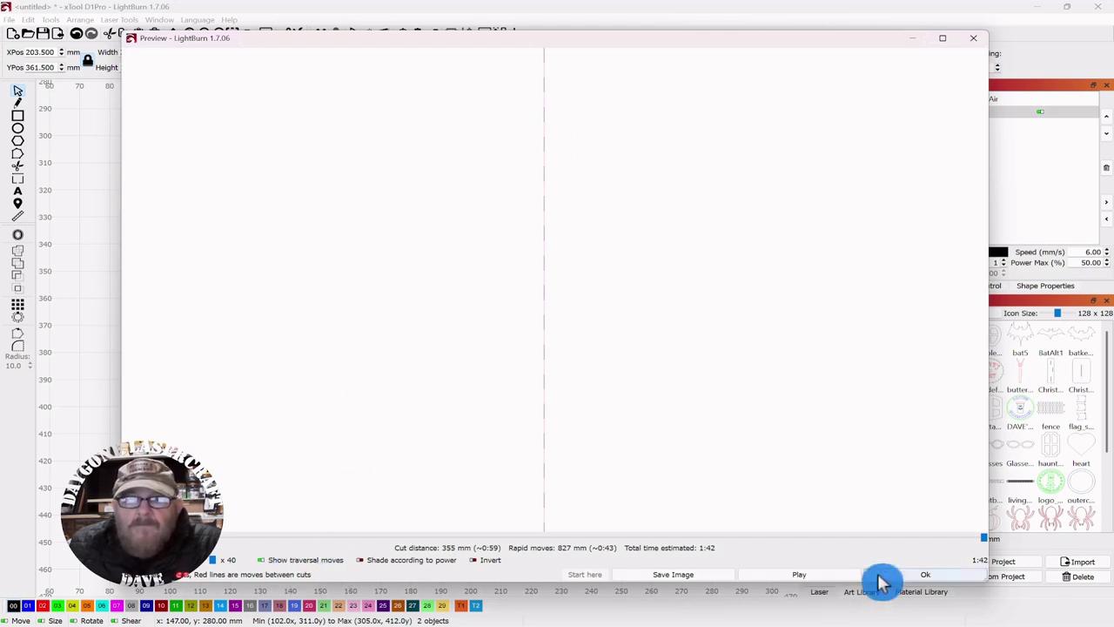
left_click(899, 582)
- Delete the rectangle and divider, then place the apple1 Art Library shape on the canvas
scroll(575, 270, "down", 1)
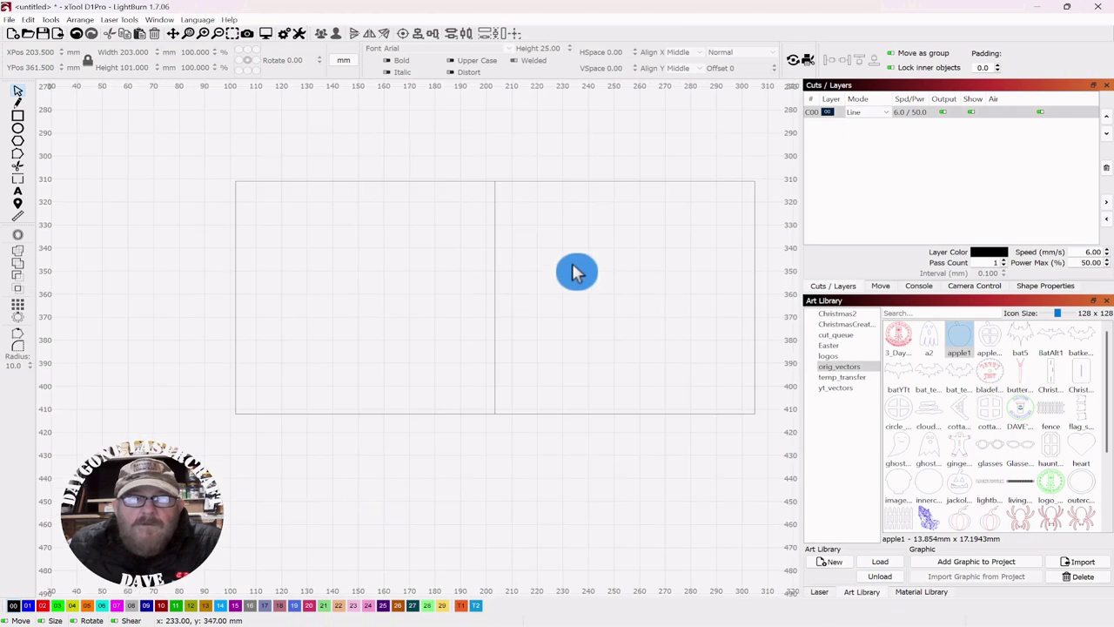
left_click_drag(592, 180, 414, 359)
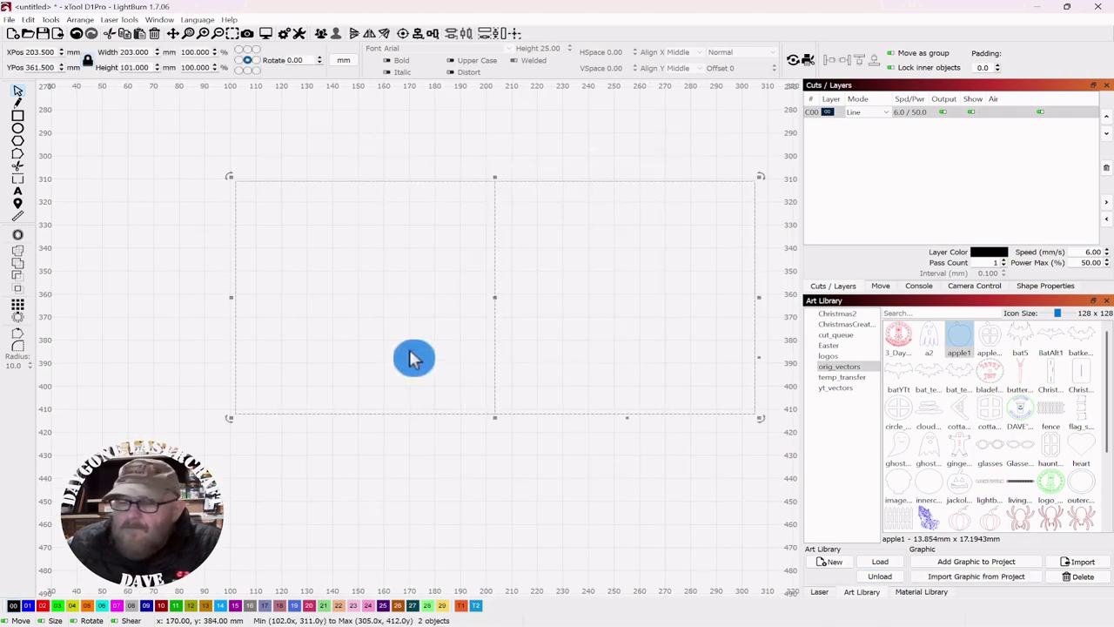
key("Delete")
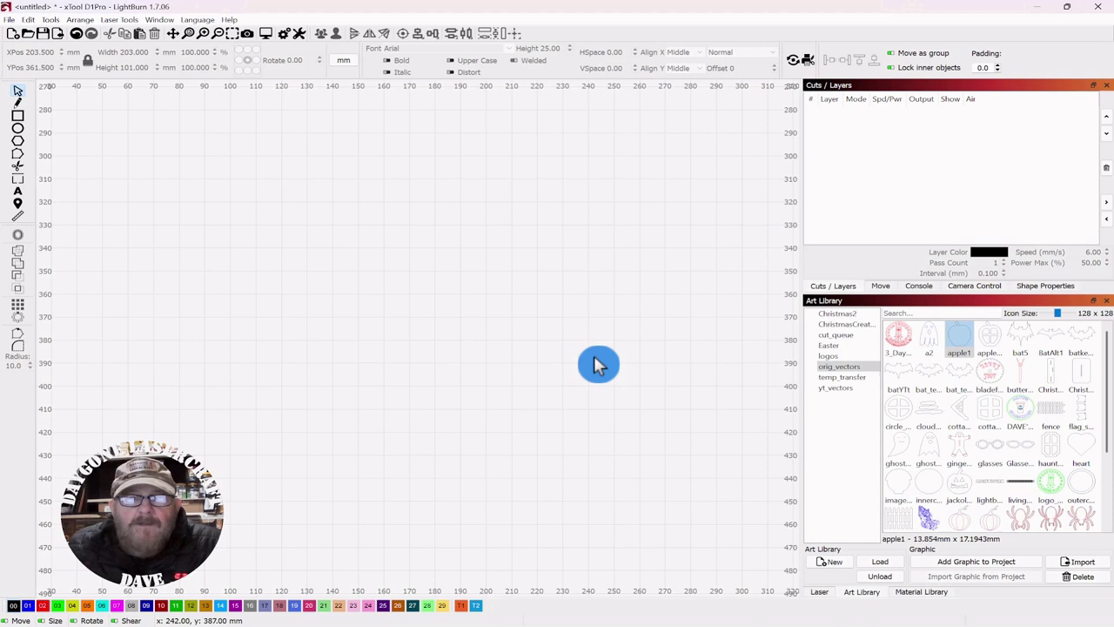
left_click_drag(949, 345, 312, 367)
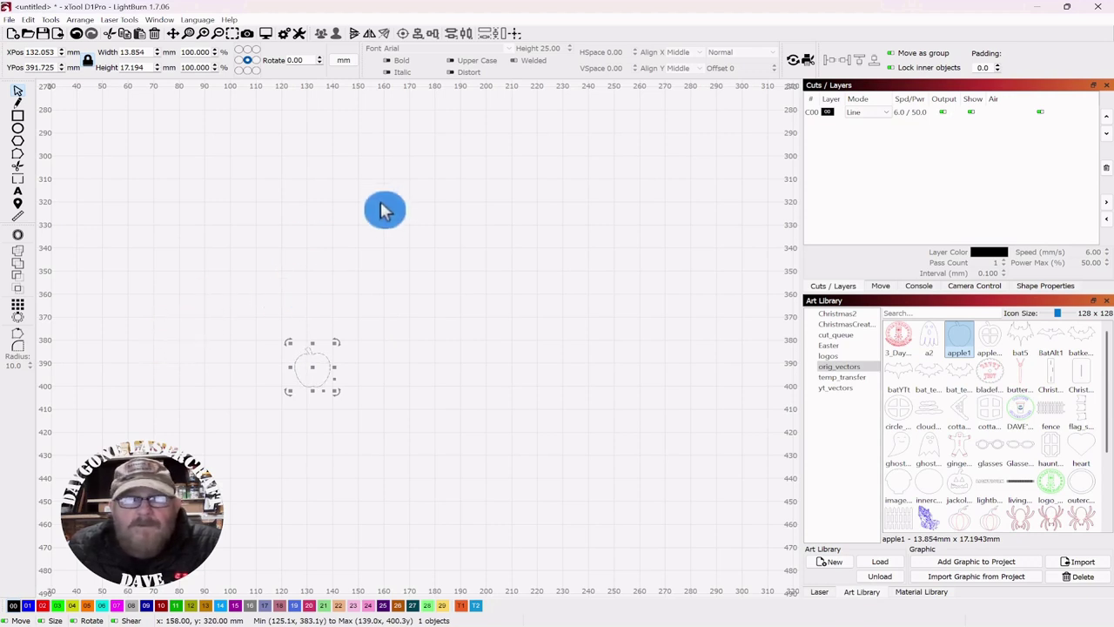
- Set up a grid array of the apple with 6 columns and 5 rows
left_click(21, 312)
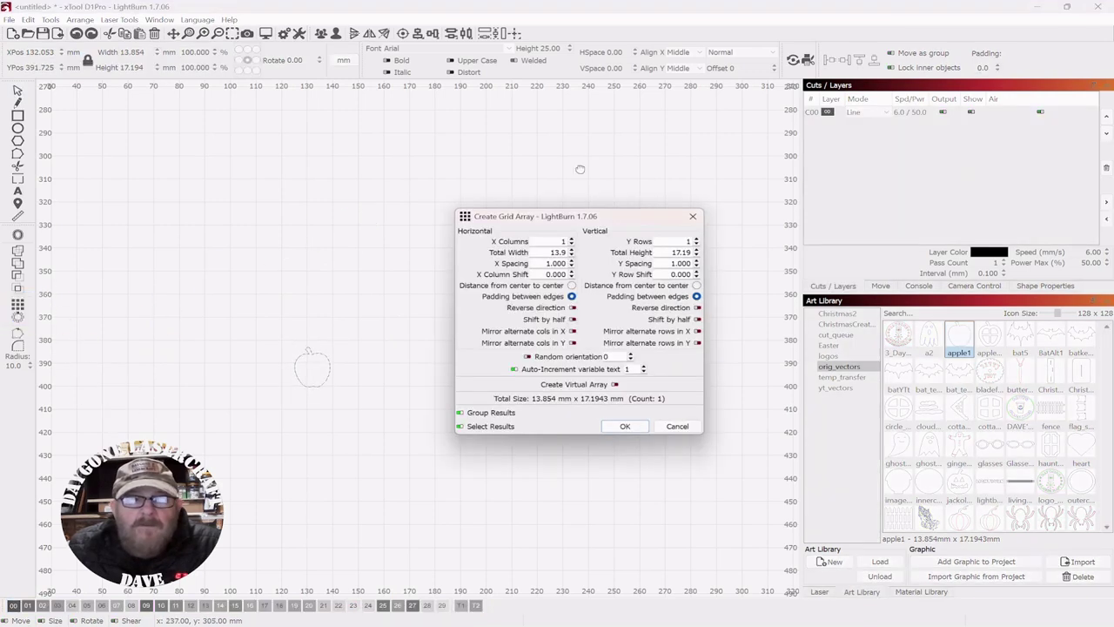
left_click_drag(610, 225, 795, 212)
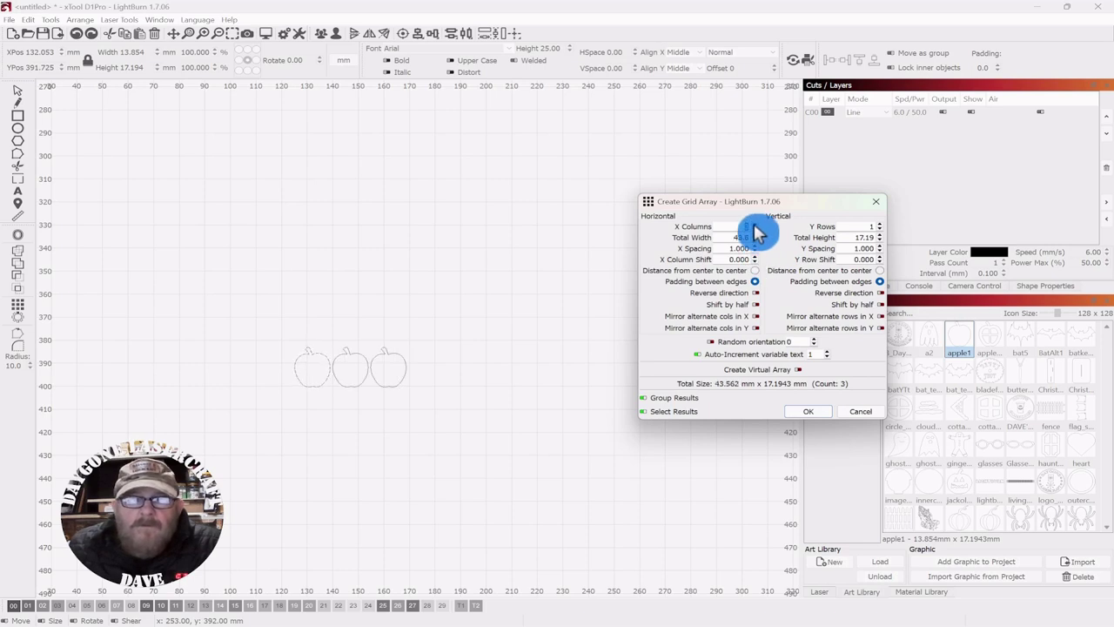
scroll(756, 228, "up", 3)
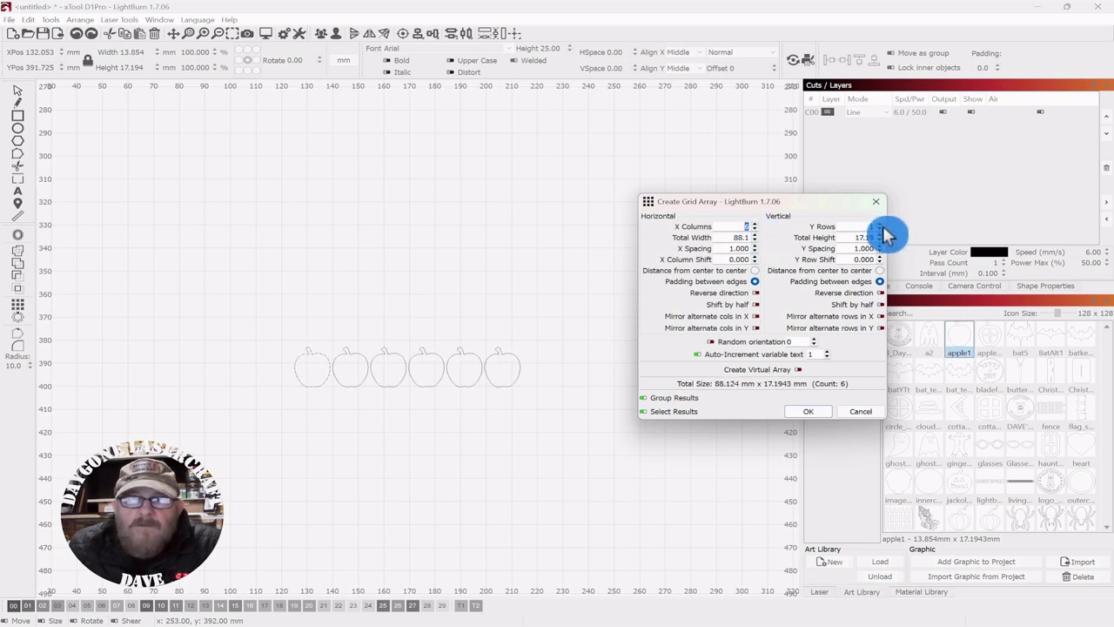
scroll(881, 228, "up", 4)
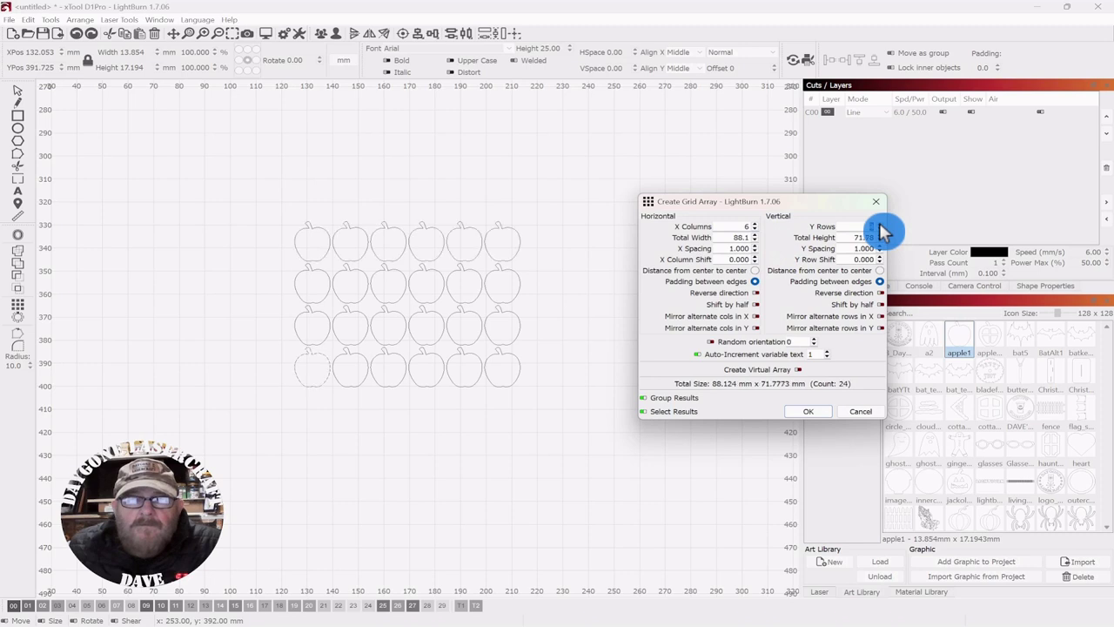
- Apply the 6 × 5 apple grid, ungroup it, and select all 30 apples
left_click(807, 413)
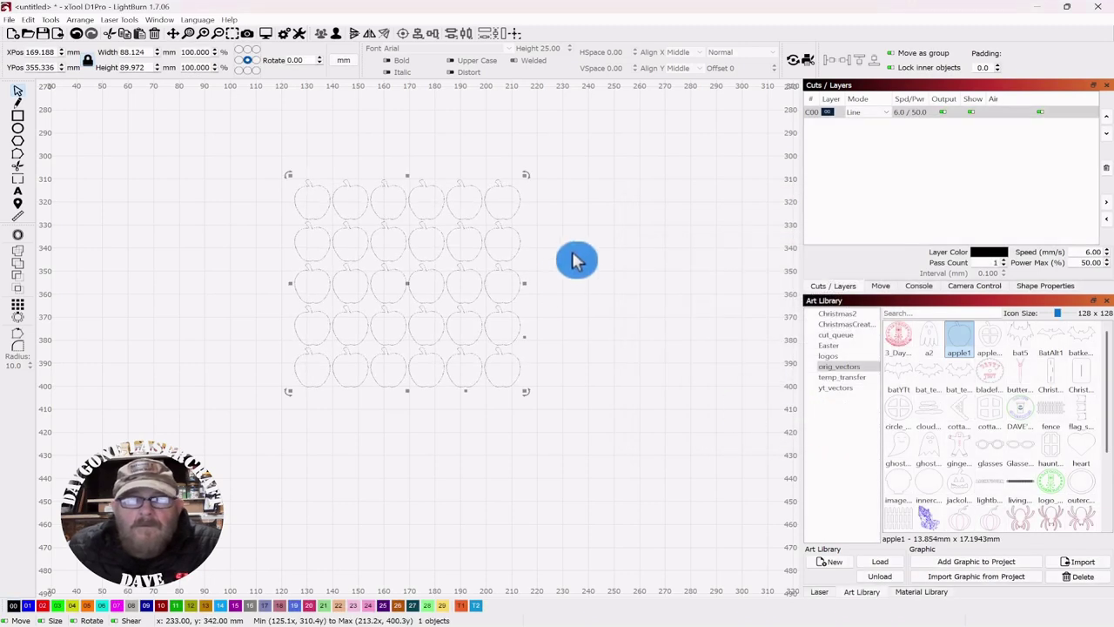
scroll(375, 272, "up", 2)
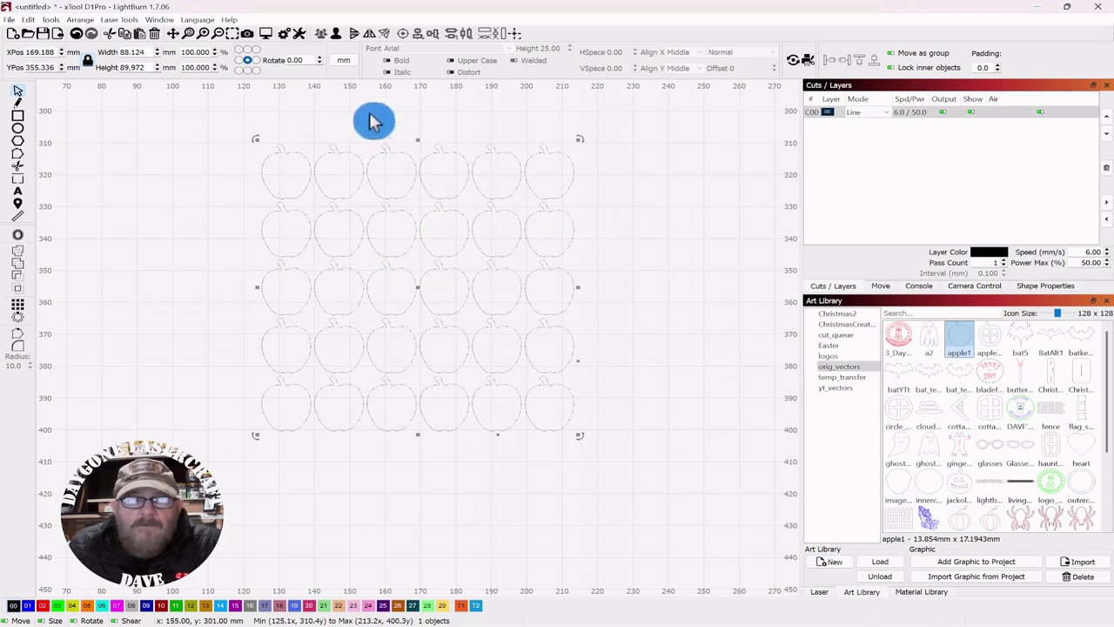
left_click(337, 34)
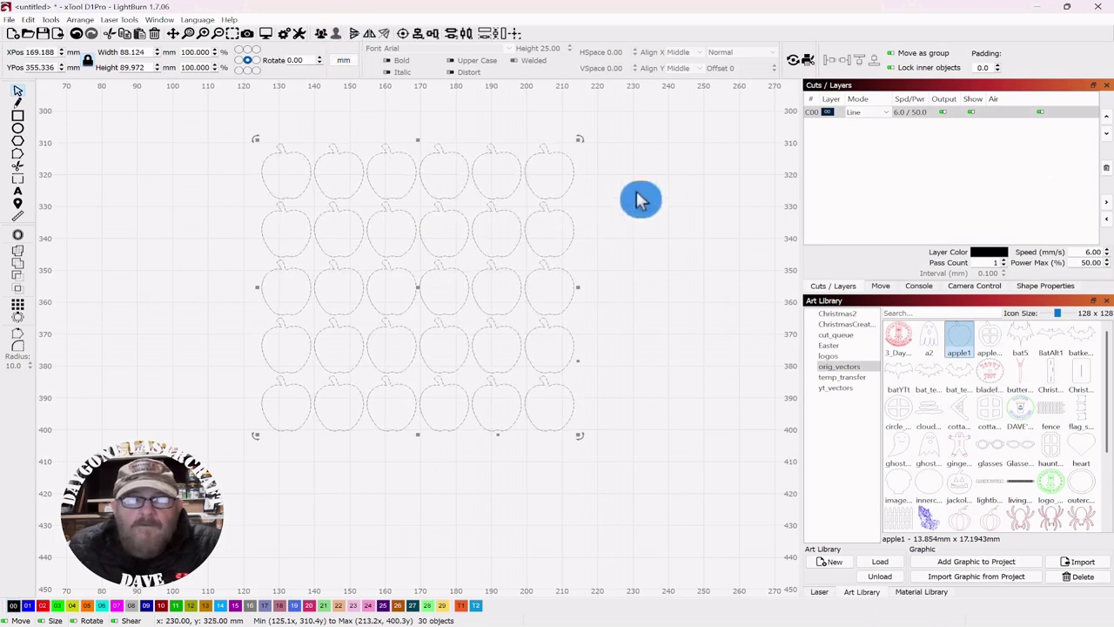
left_click_drag(585, 141, 557, 179)
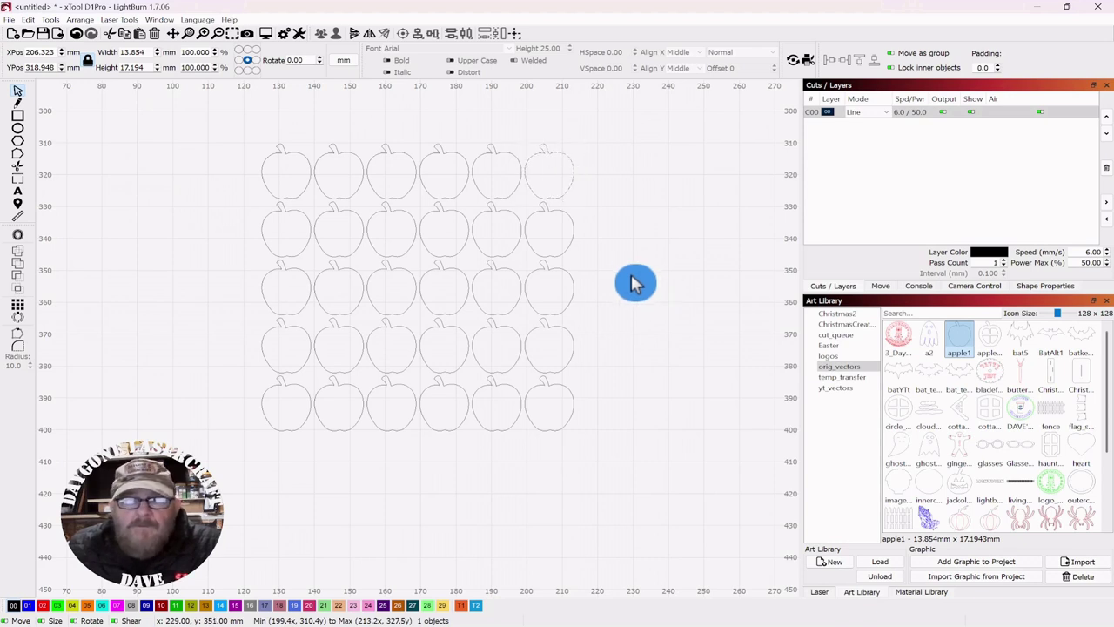
left_click_drag(619, 132, 274, 450)
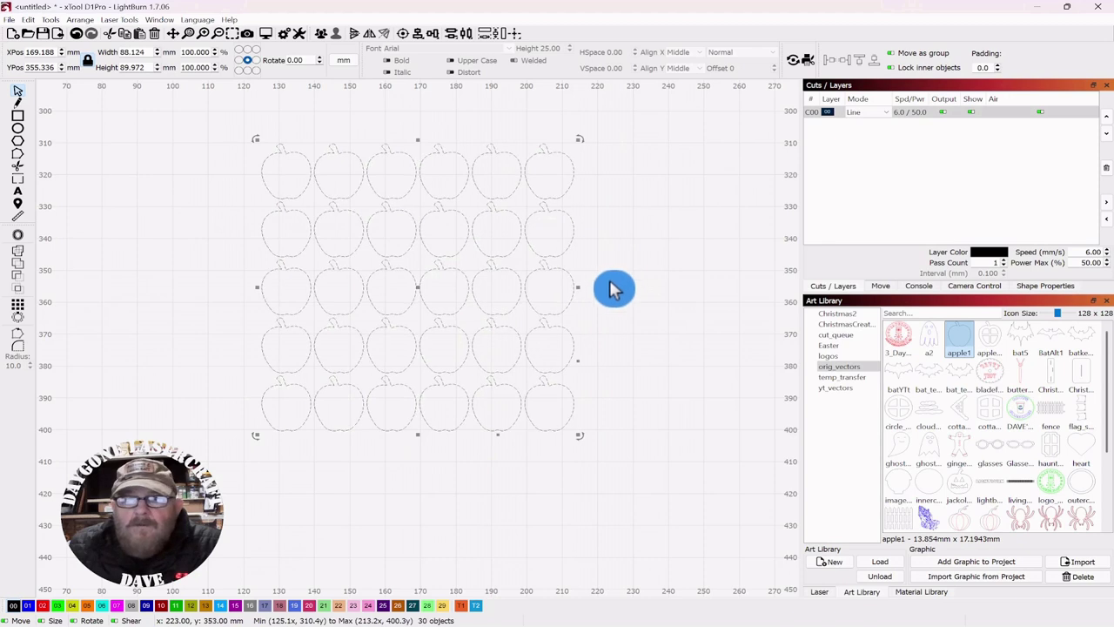
- Change layer C00's perforation to a 4 mm cut and 0.2 mm skip
left_click(827, 114)
double_click(827, 114)
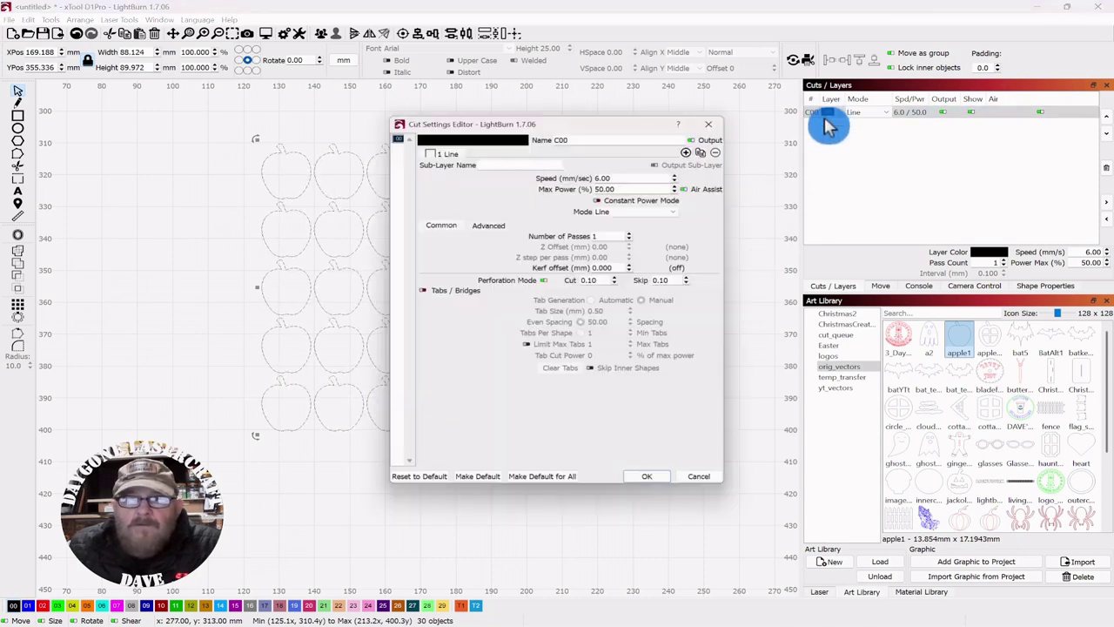
left_click_drag(587, 125, 840, 139)
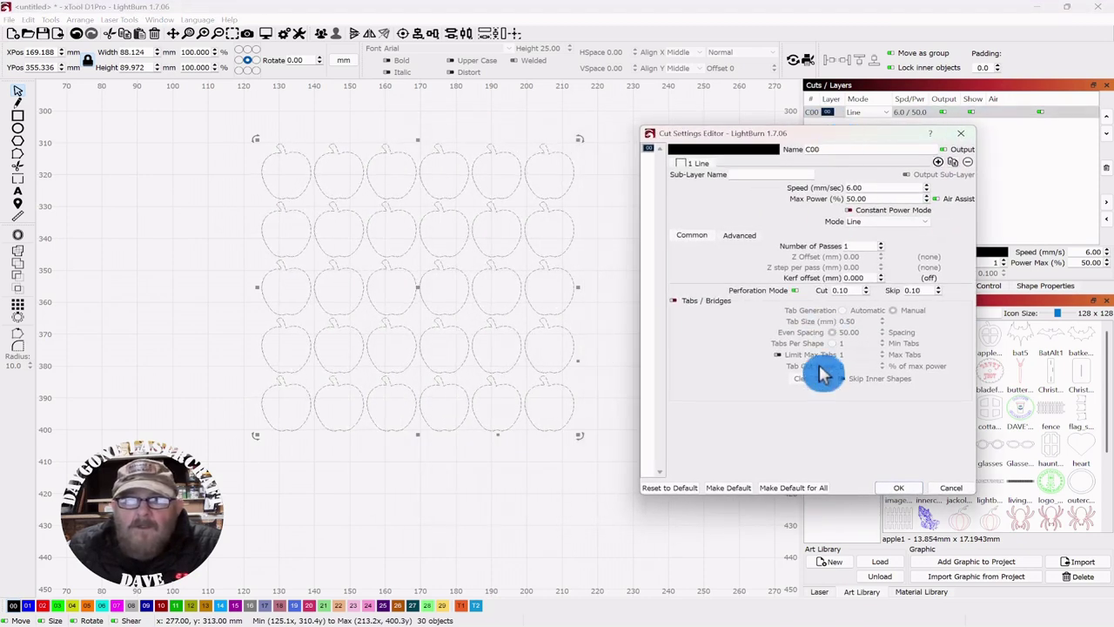
left_click_drag(854, 292, 797, 322)
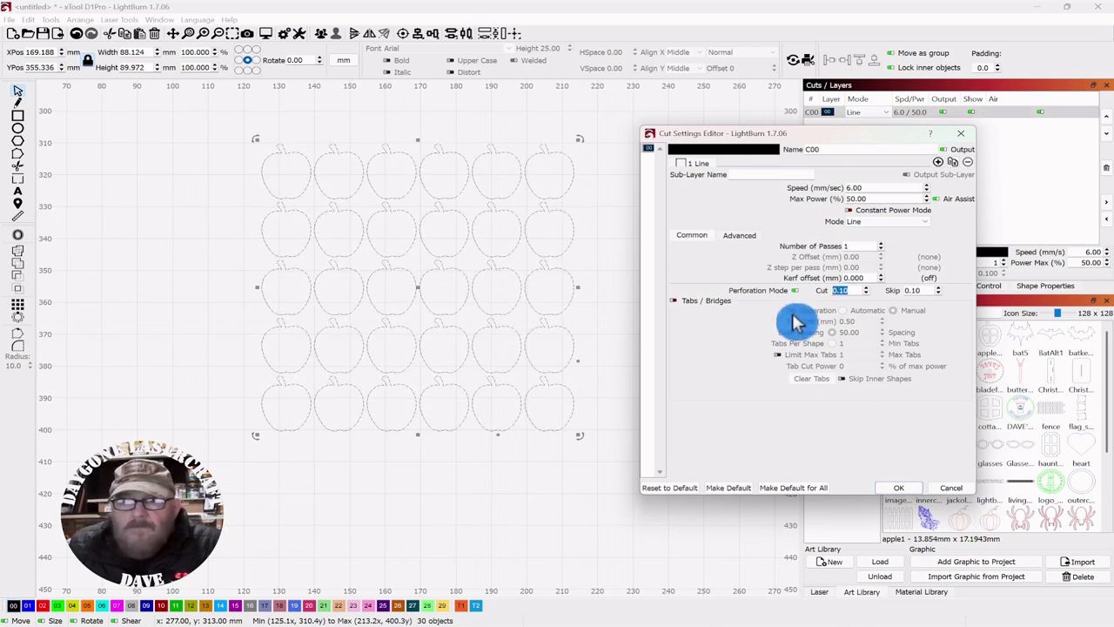
type("4.")
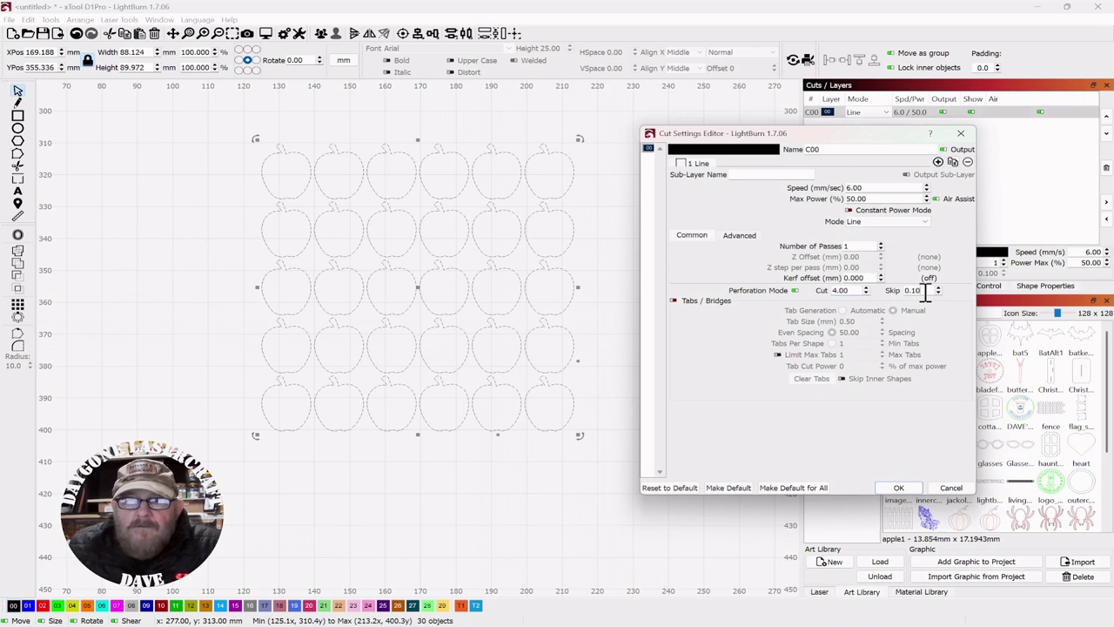
left_click_drag(914, 292, 888, 322)
type("2")
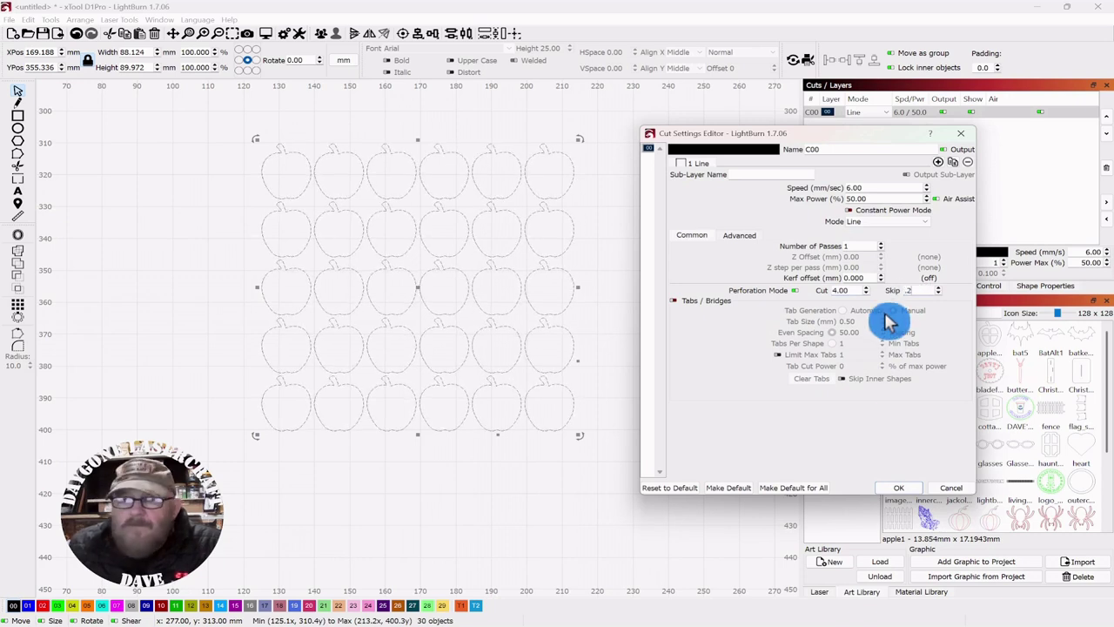
left_click(899, 493)
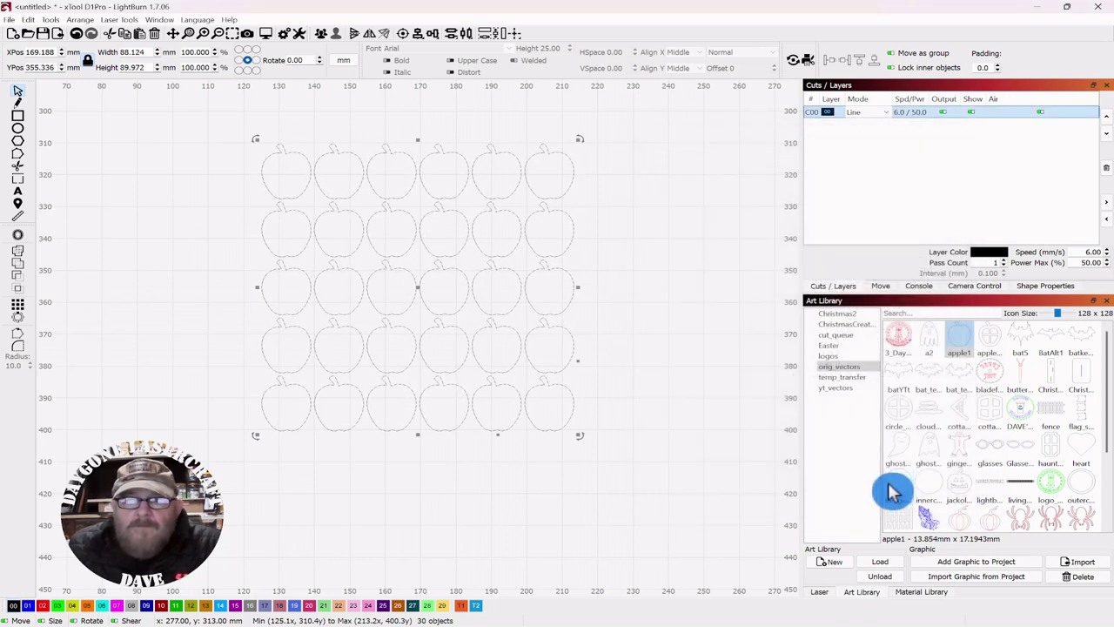
left_click_drag(638, 135, 256, 433)
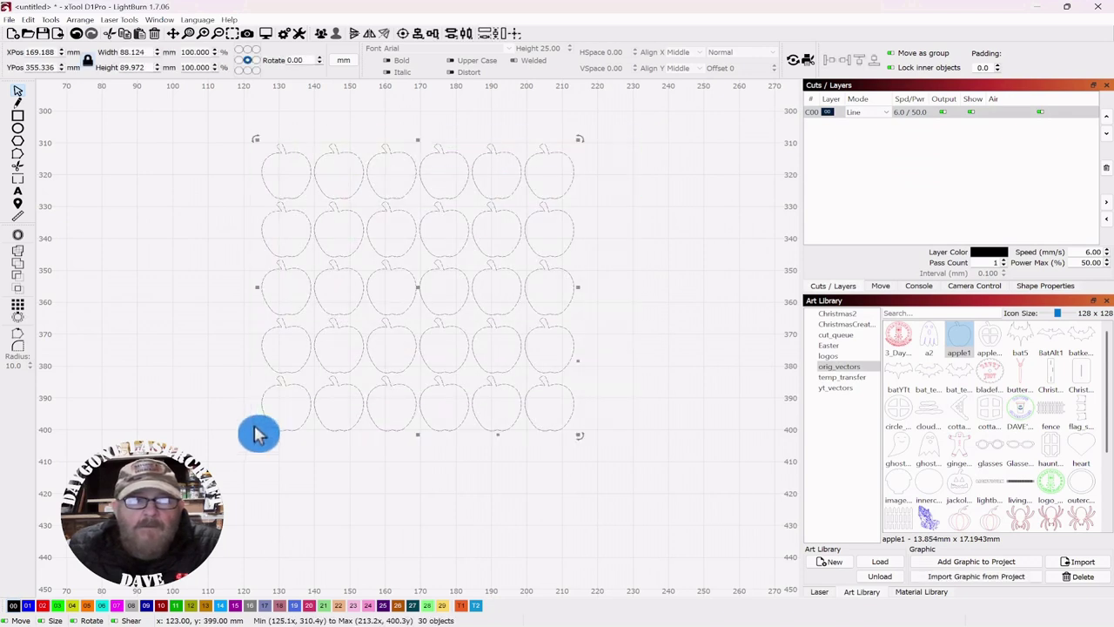
left_click(265, 35)
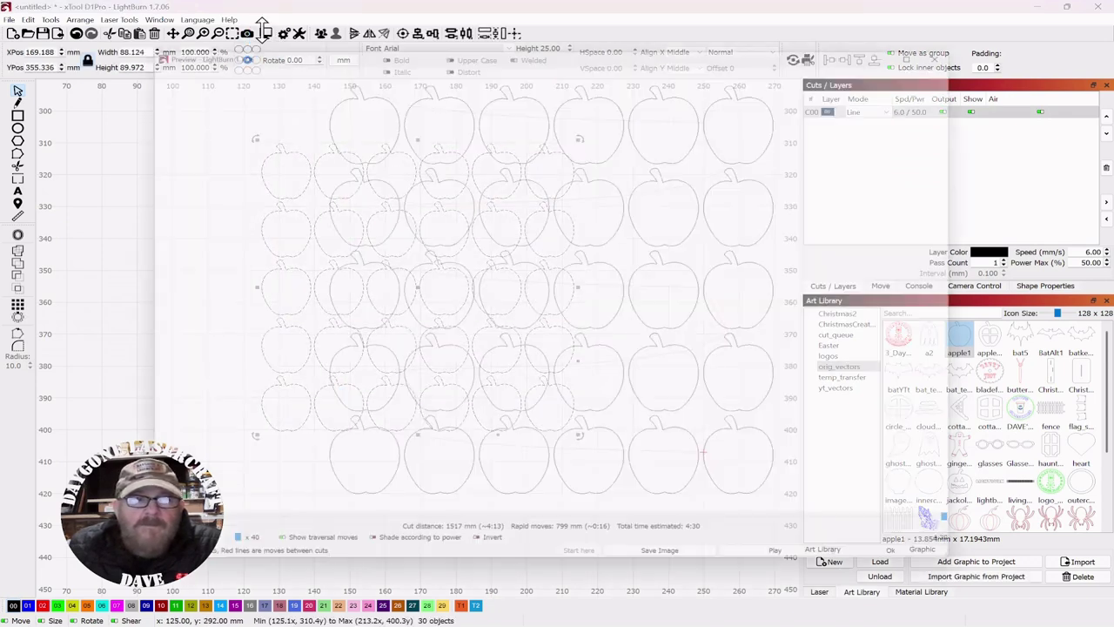
scroll(509, 222, "up", 8)
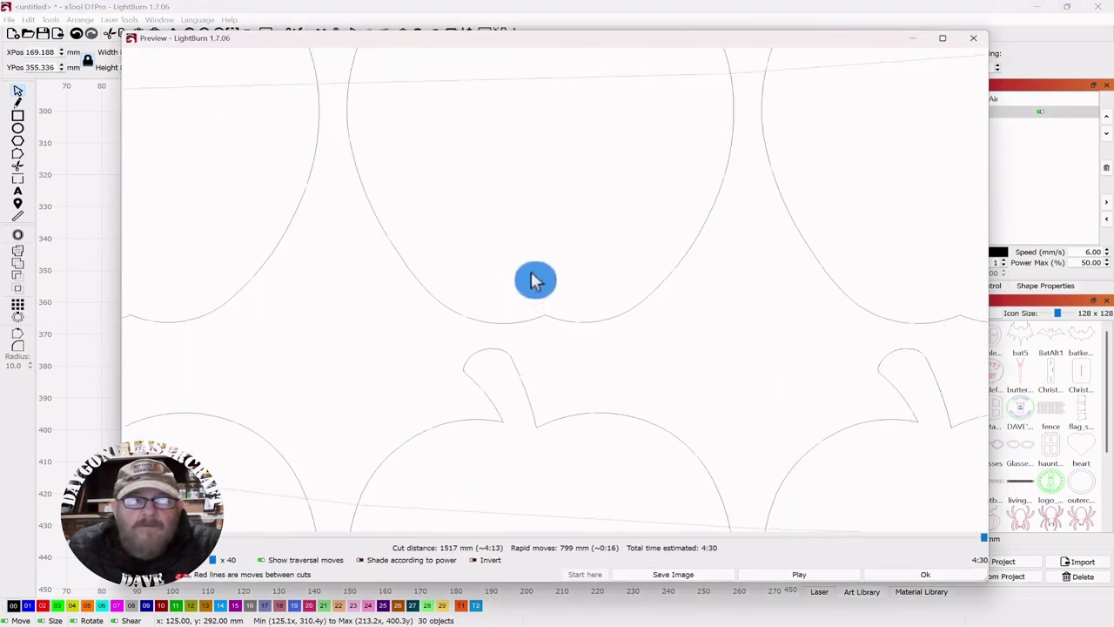
scroll(582, 266, "up", 5)
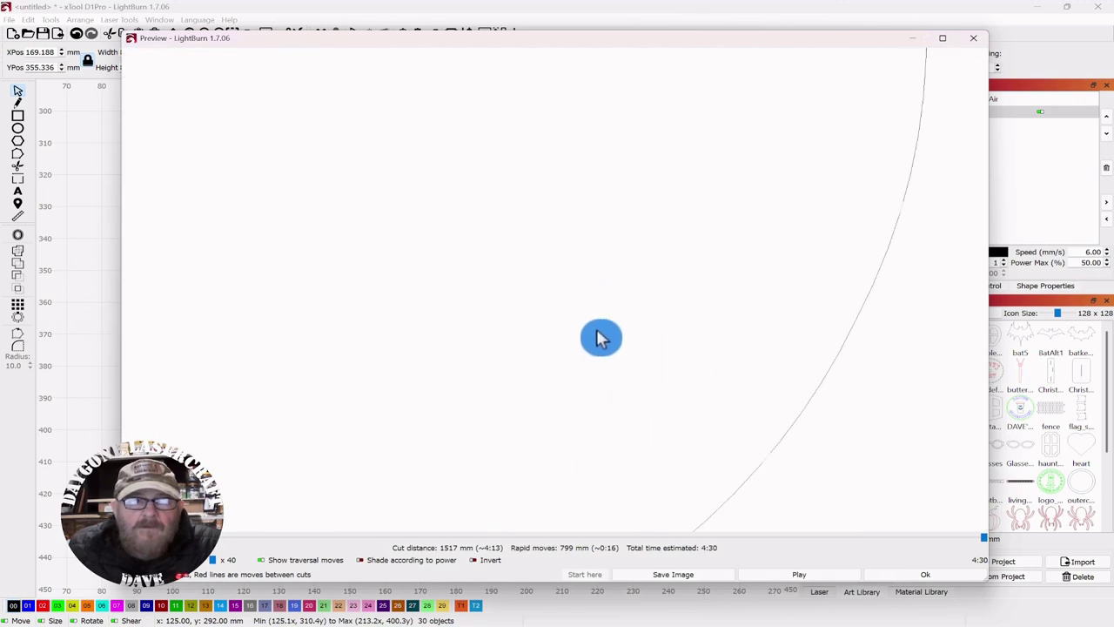
scroll(599, 336, "down", 3)
left_click_drag(625, 17, 786, 62)
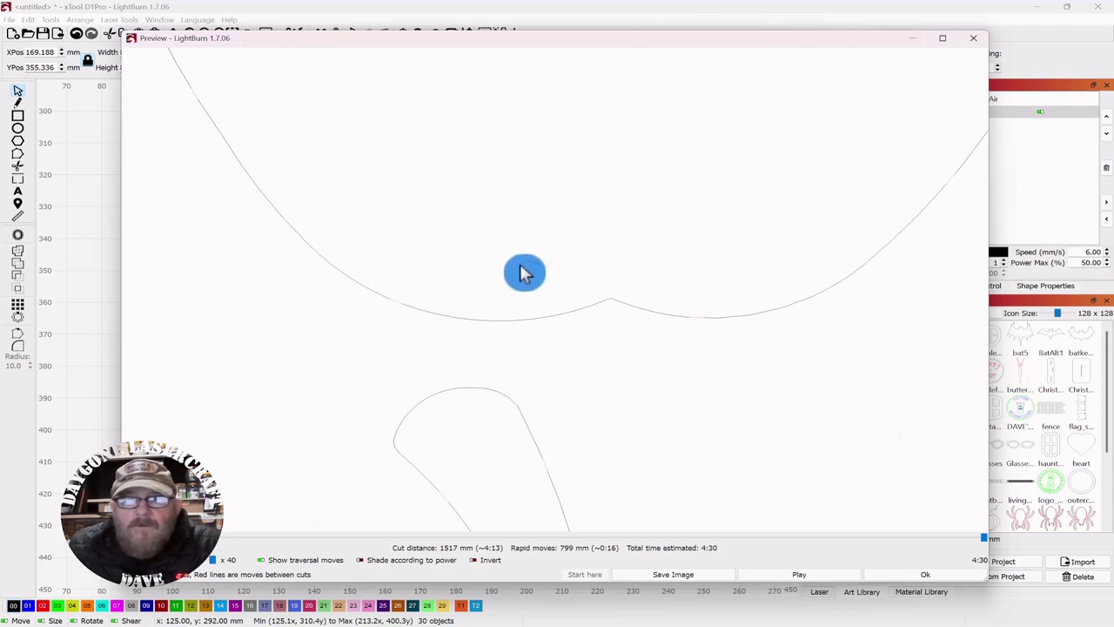
scroll(526, 272, "down", 6)
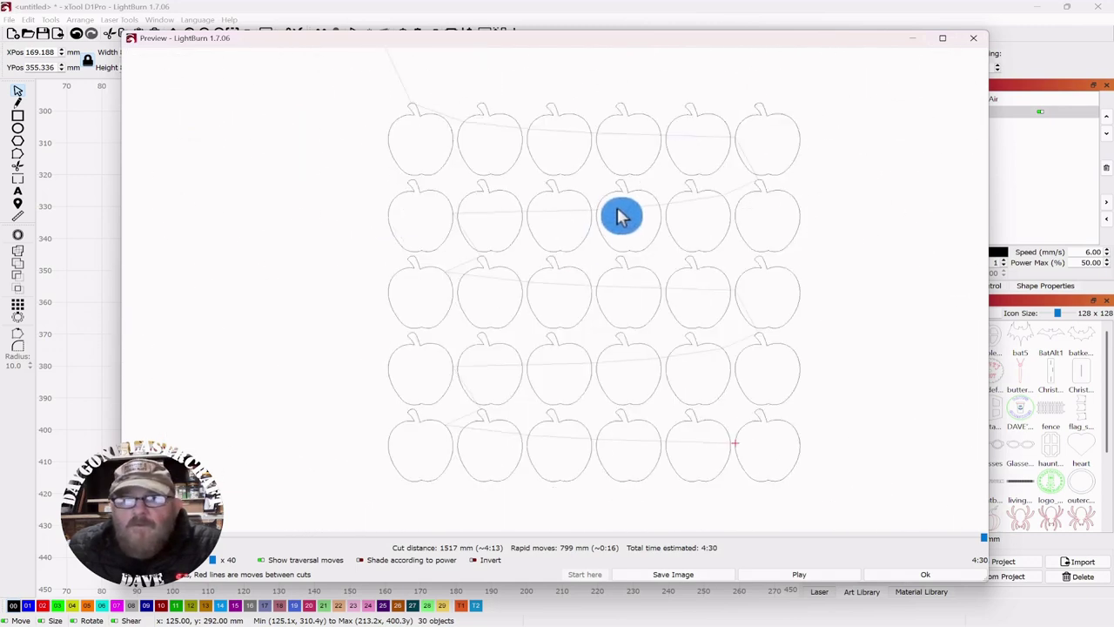
left_click_drag(622, 216, 580, 219)
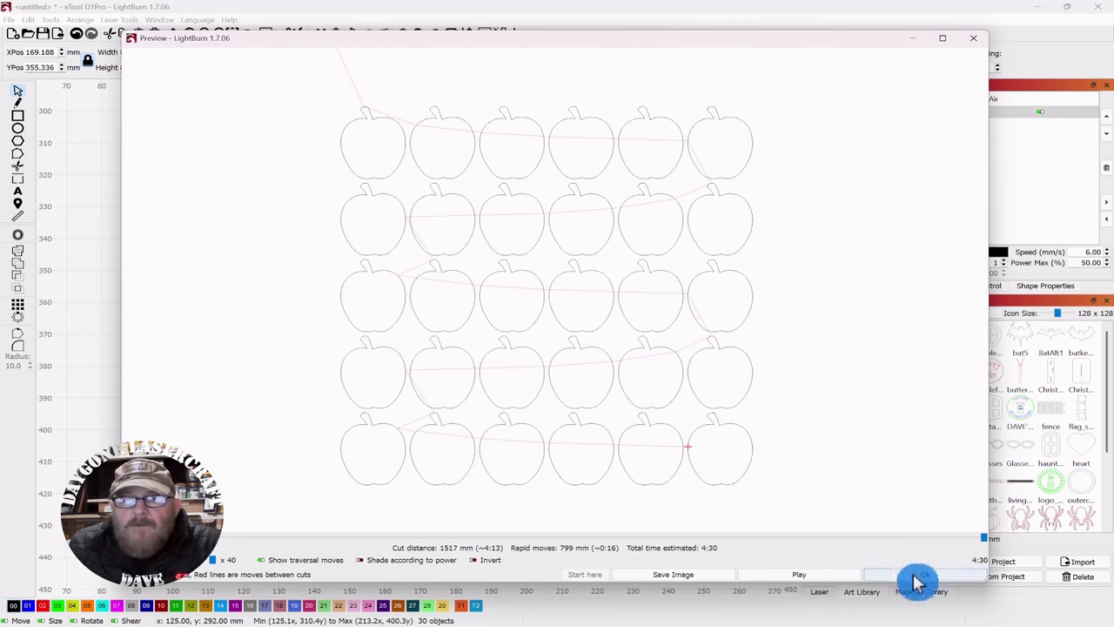
left_click(911, 577)
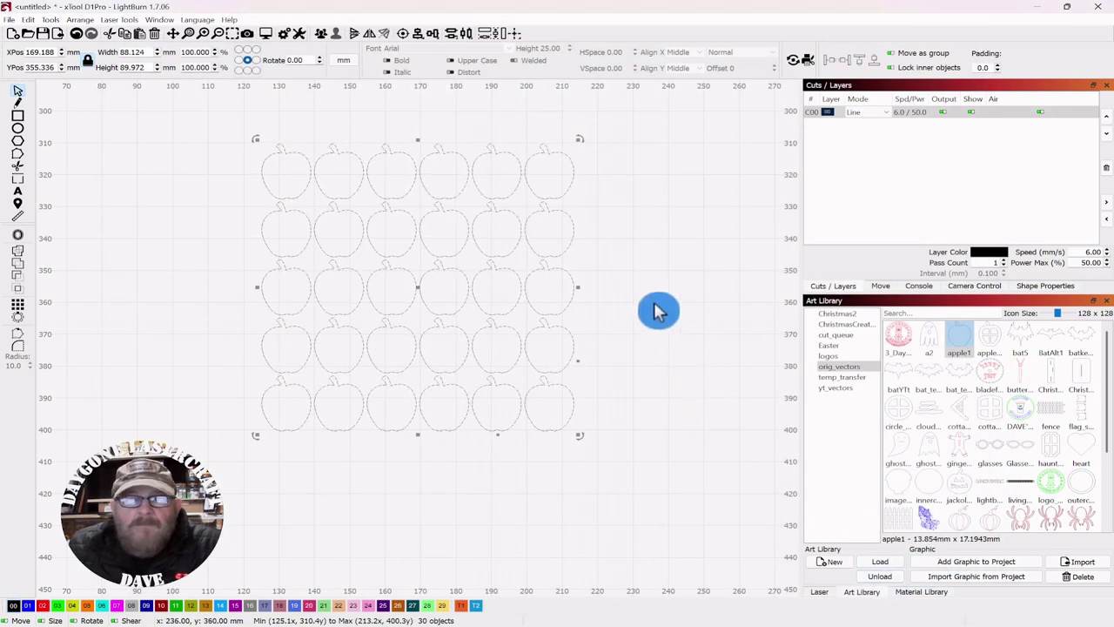
left_click_drag(636, 229, 629, 251)
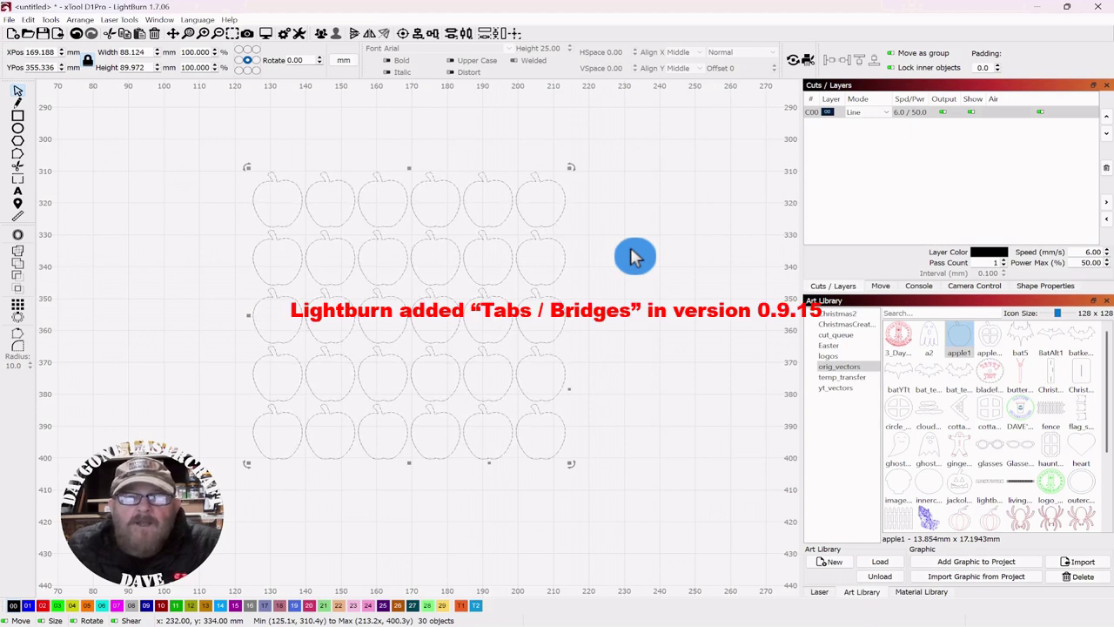
double_click(831, 116)
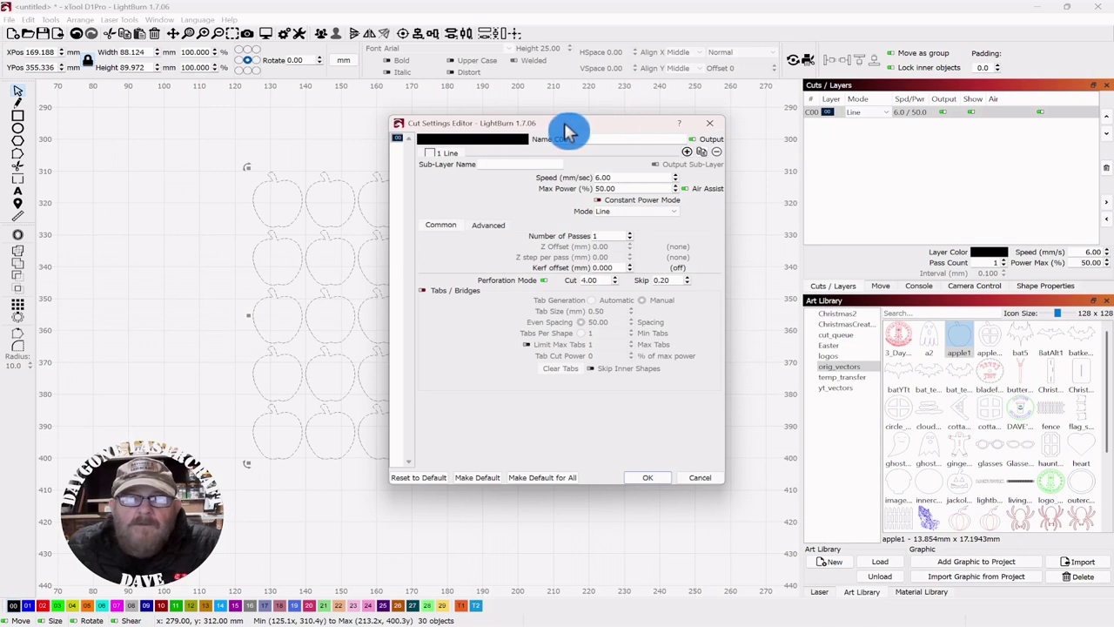
left_click_drag(567, 127, 818, 97)
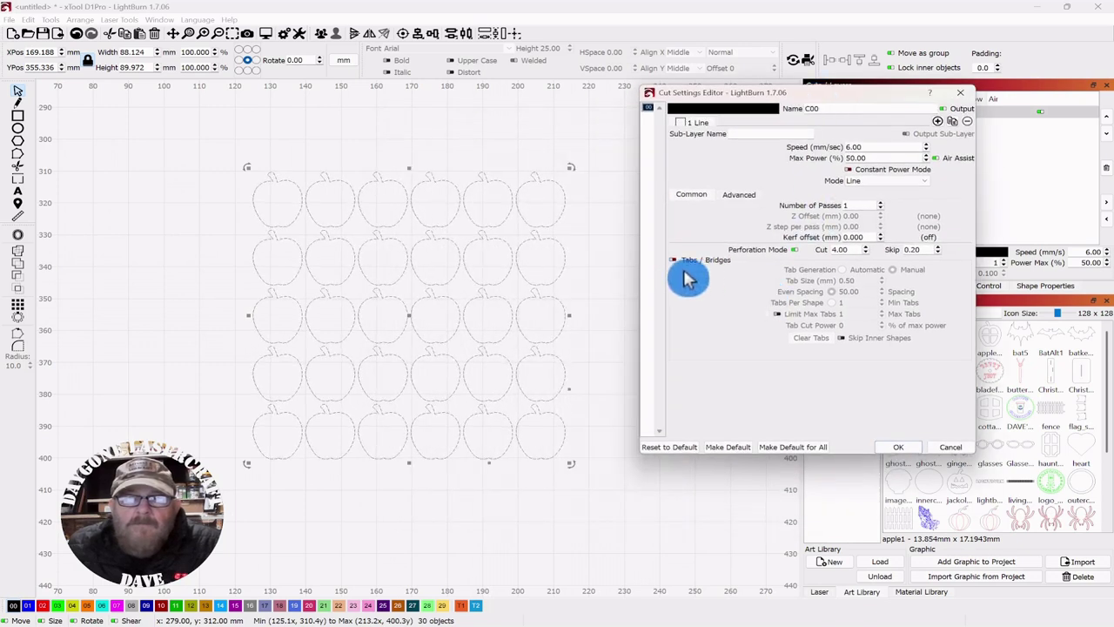
left_click(899, 446)
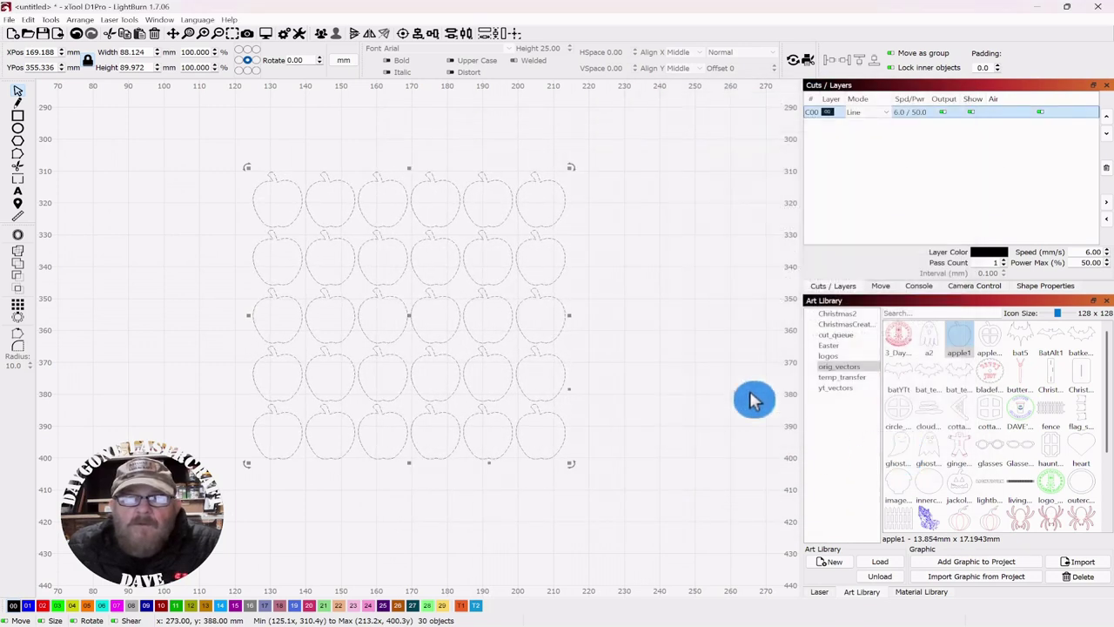
- Frame the 30-apple grid with a 100 × 100 mm square, then select and clear all 31 objects
left_click(652, 270)
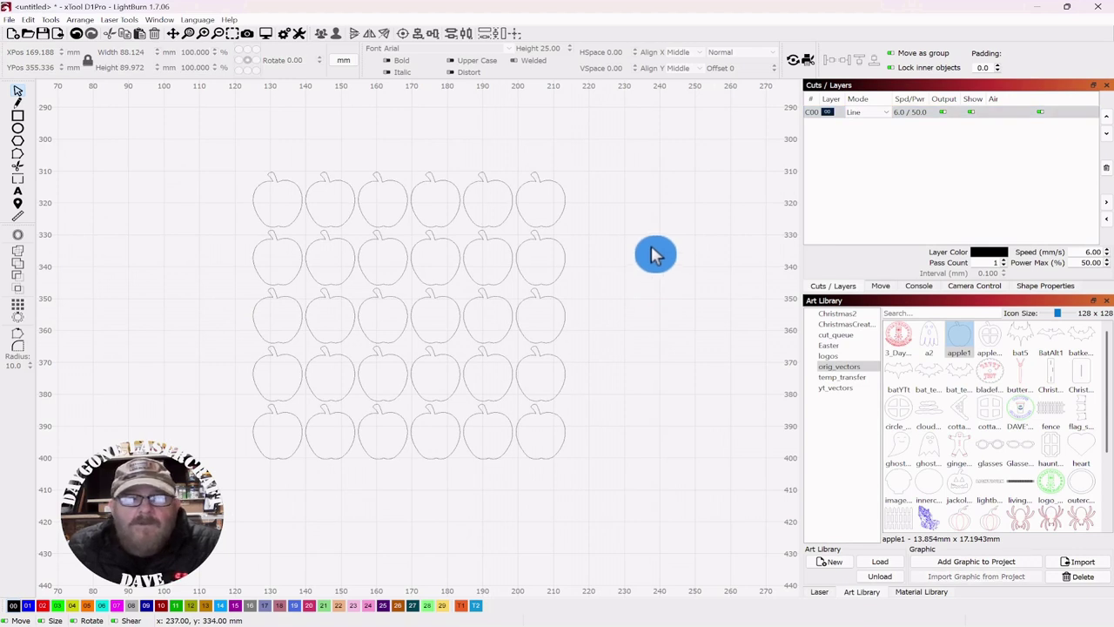
left_click(17, 115)
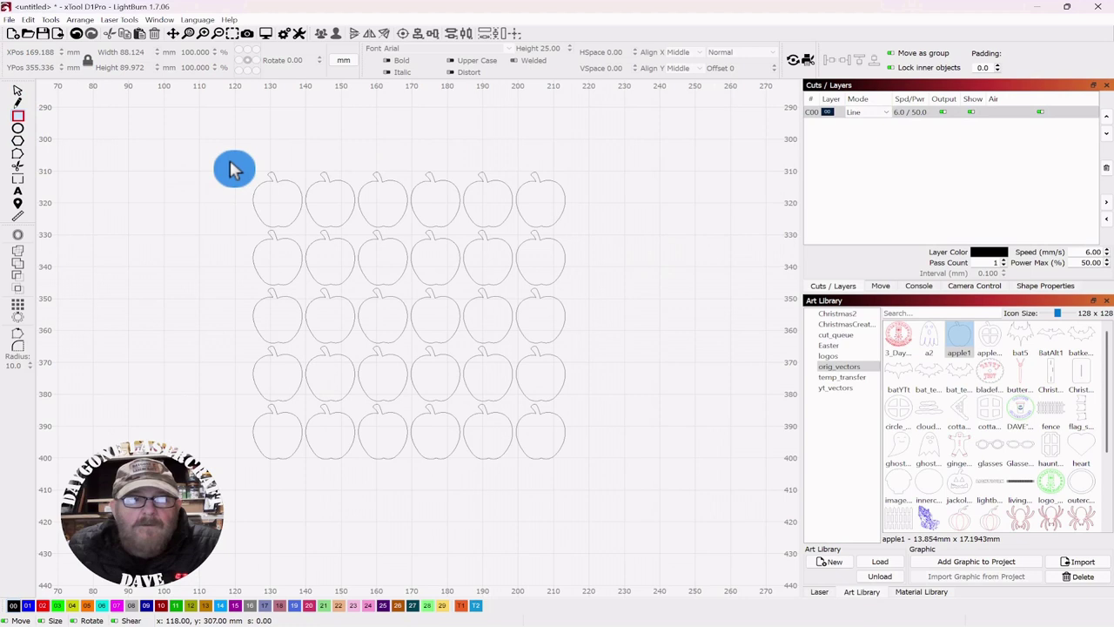
mouse_move(231, 160)
left_mouse_down()
mouse_move(581, 338)
mouse_move(591, 483)
left_mouse_up()
left_click(20, 97)
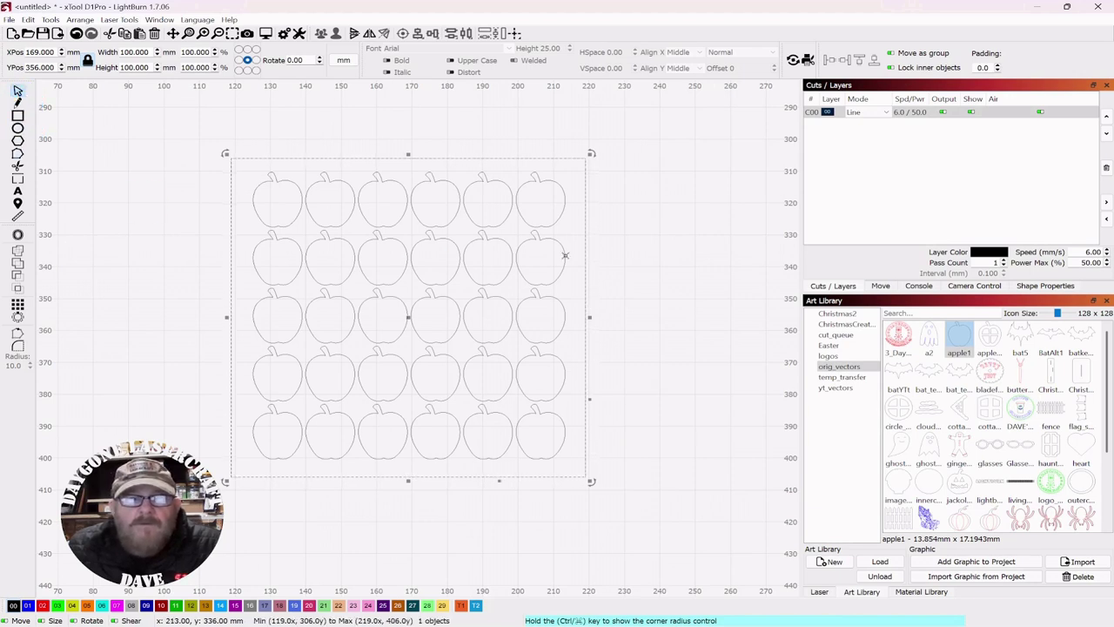
left_click(636, 296)
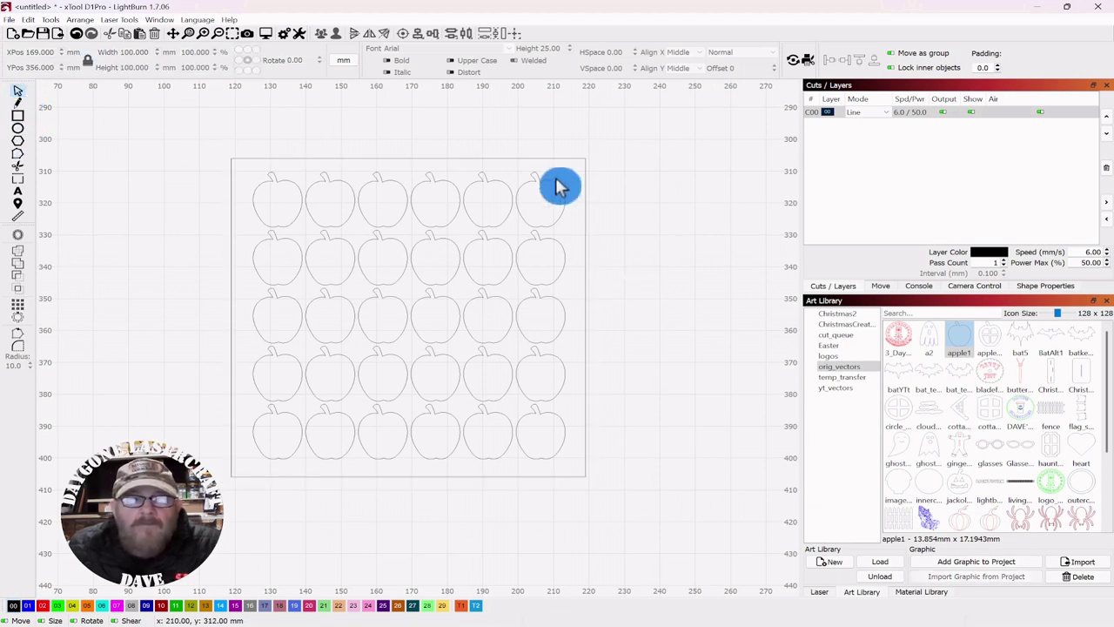
left_click_drag(546, 130, 241, 552)
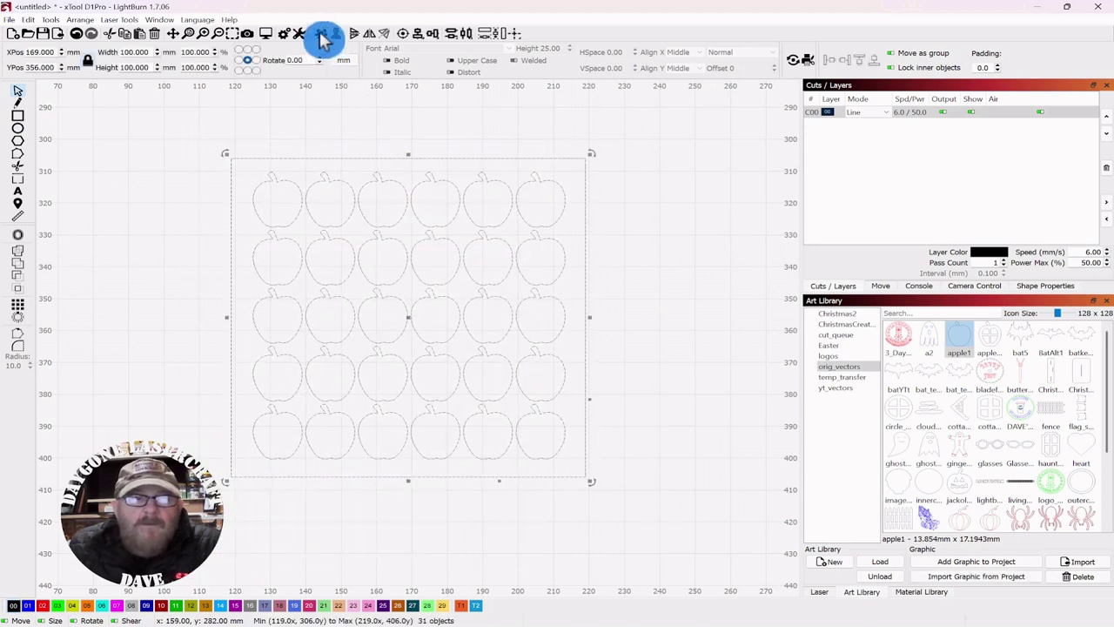
left_click(655, 274)
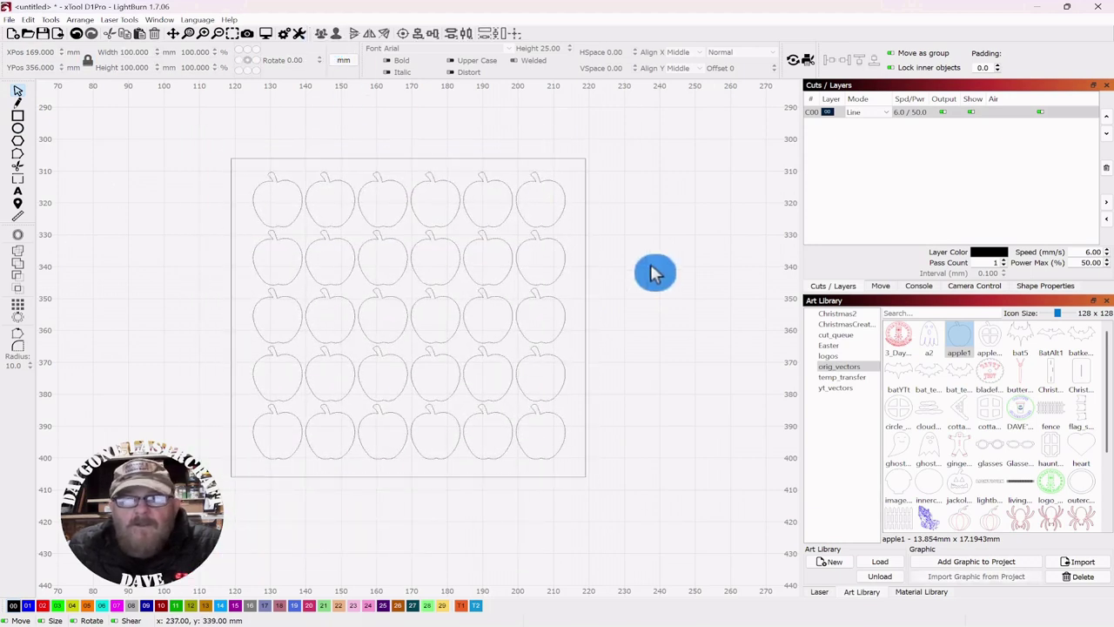